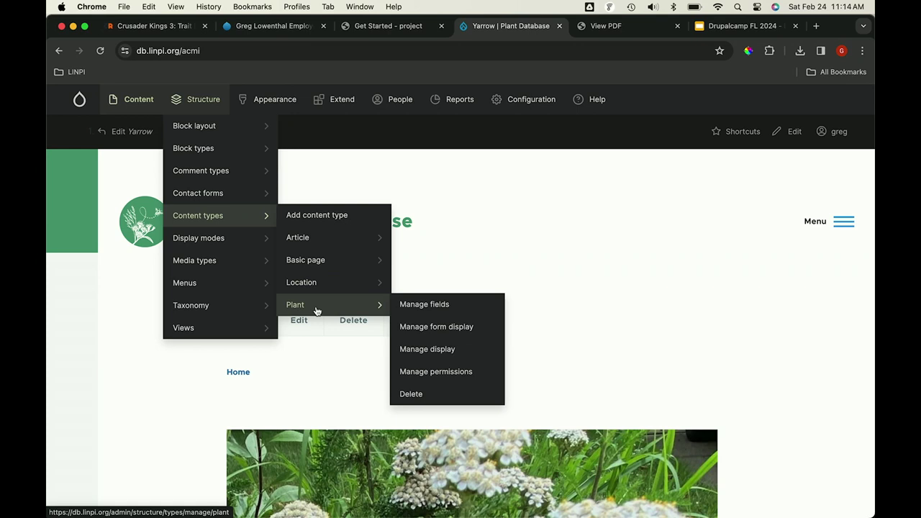
# Open the Plant content type's field list and examine its labels, machine names and field types, highlighting the QR field's machine name
pyautogui.click(317, 311)
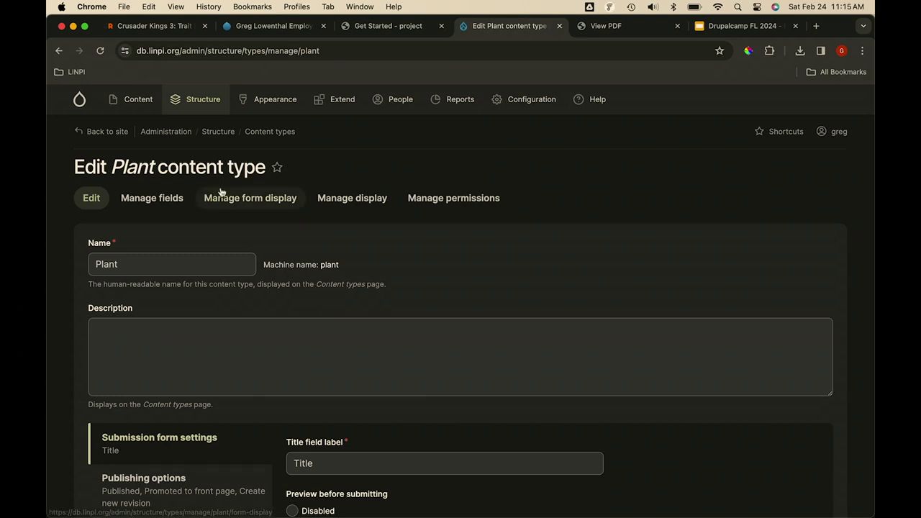
pyautogui.click(159, 208)
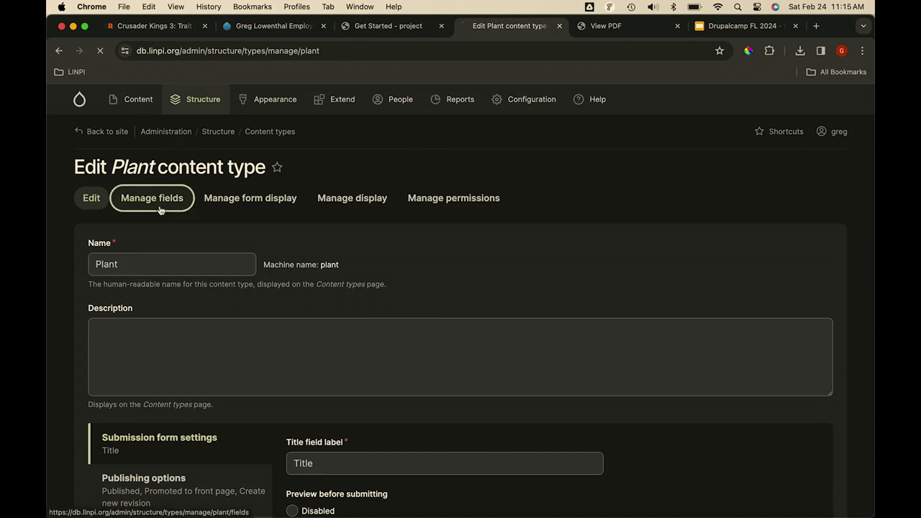
pyautogui.scroll(-1, 385, 284)
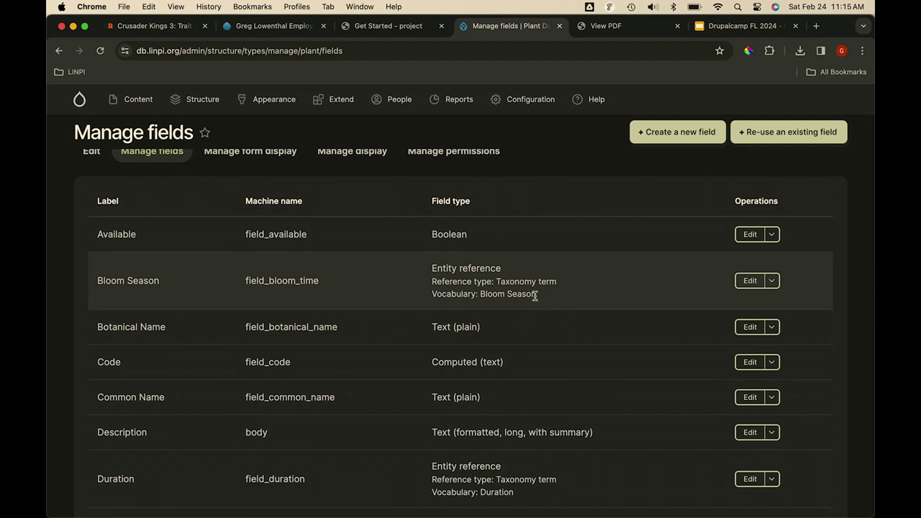
pyautogui.scroll(-1, 534, 296)
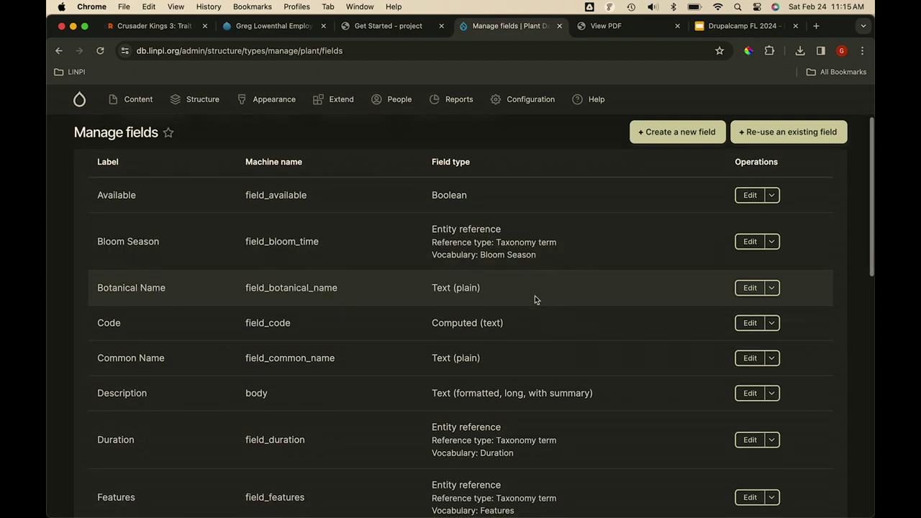
pyautogui.scroll(-4, 534, 296)
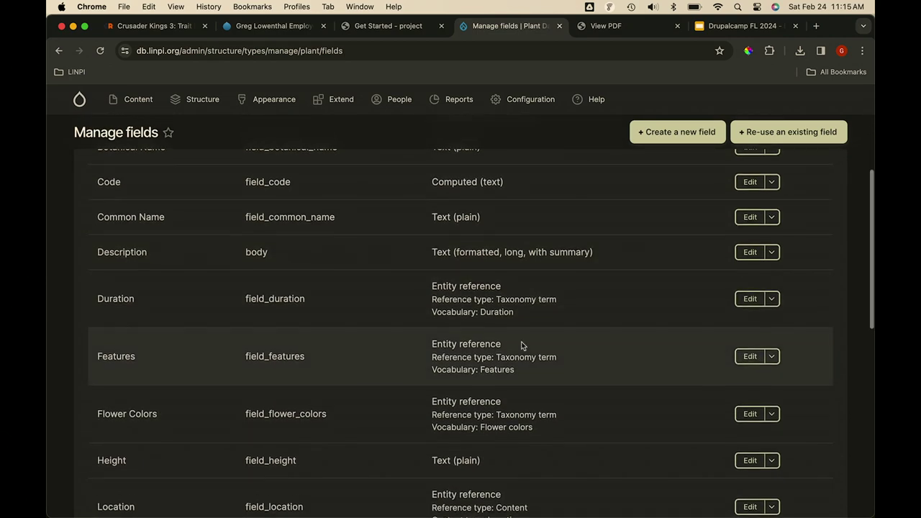
pyautogui.scroll(-3, 529, 336)
pyautogui.scroll(-5, 528, 337)
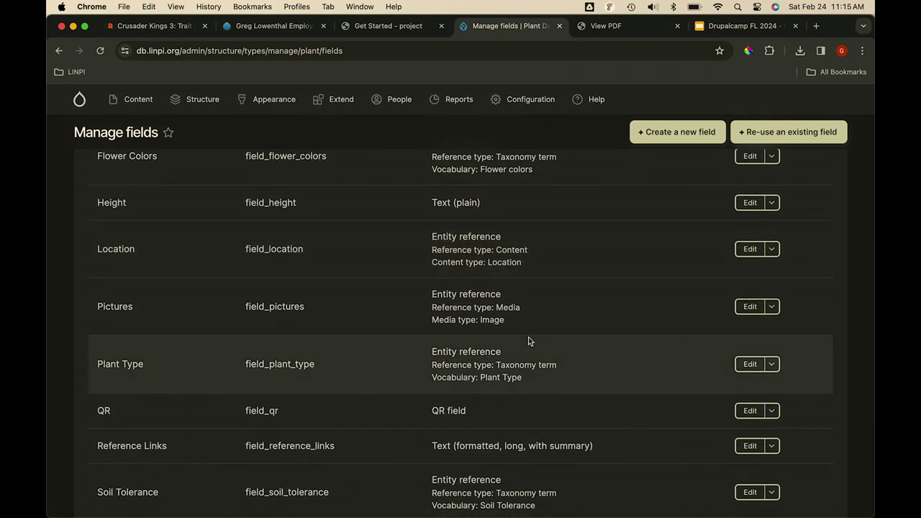
pyautogui.scroll(-5, 528, 337)
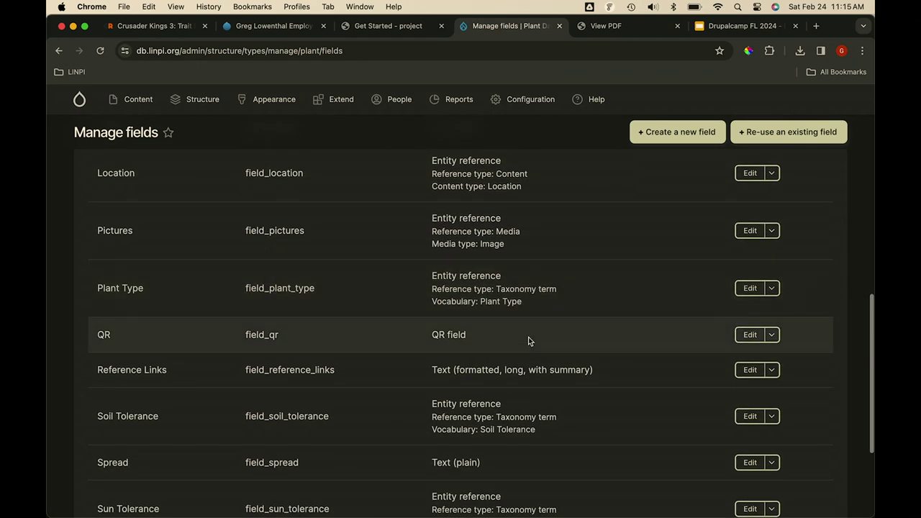
pyautogui.scroll(2, 528, 341)
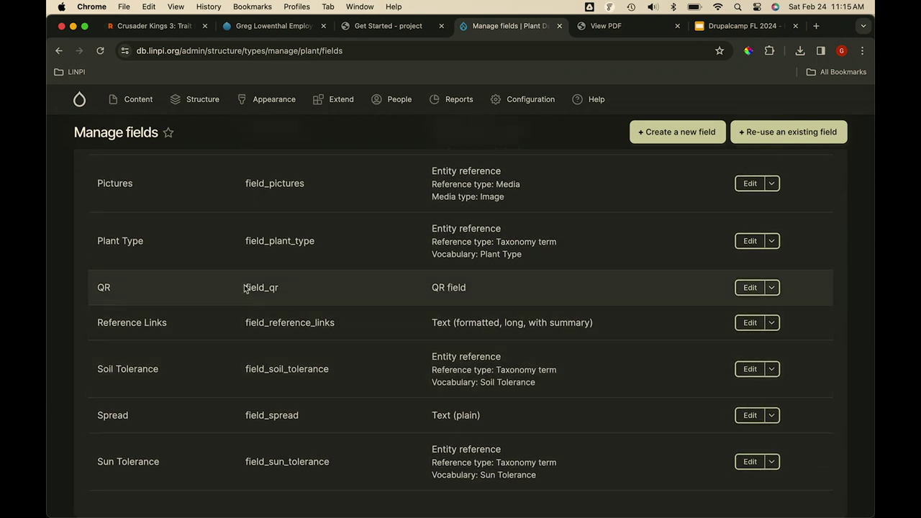
pyautogui.moveTo(246, 288); pyautogui.dragTo(279, 291)
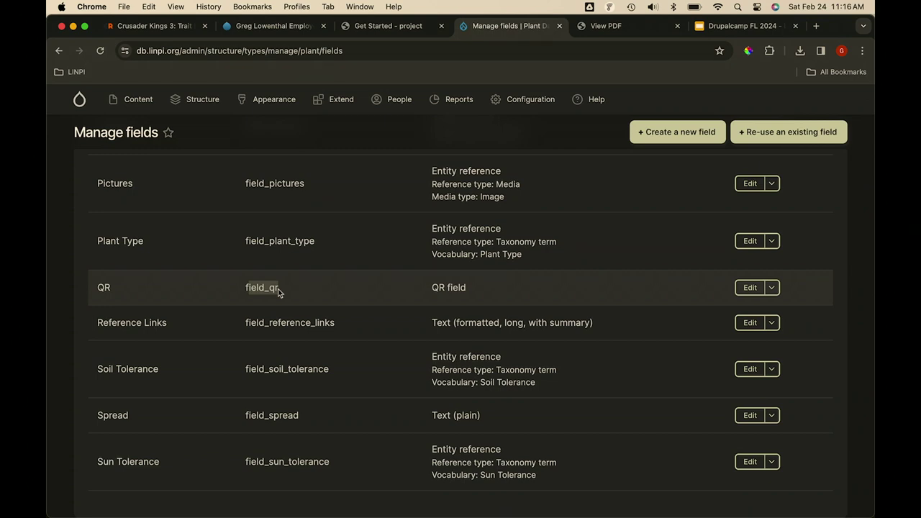
pyautogui.scroll(5, 363, 318)
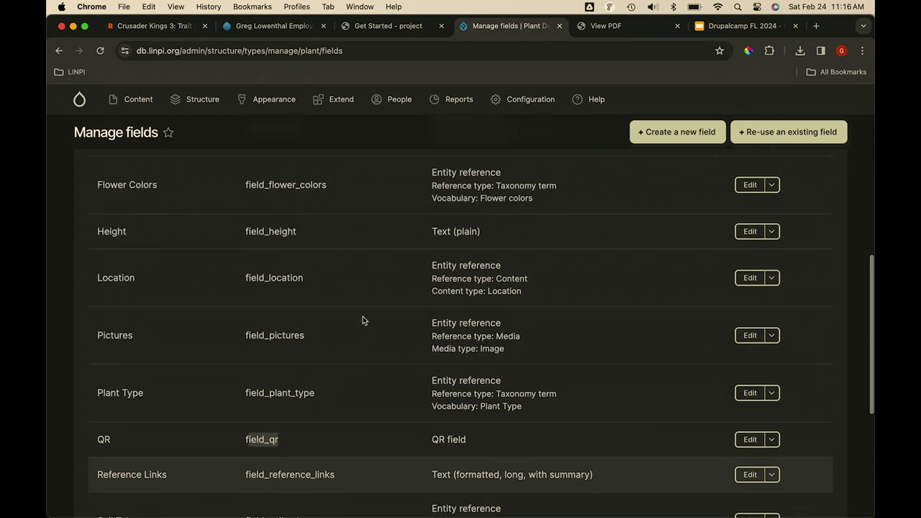
# Open the Features taxonomy vocabulary and show its fields
pyautogui.moveTo(200, 99)
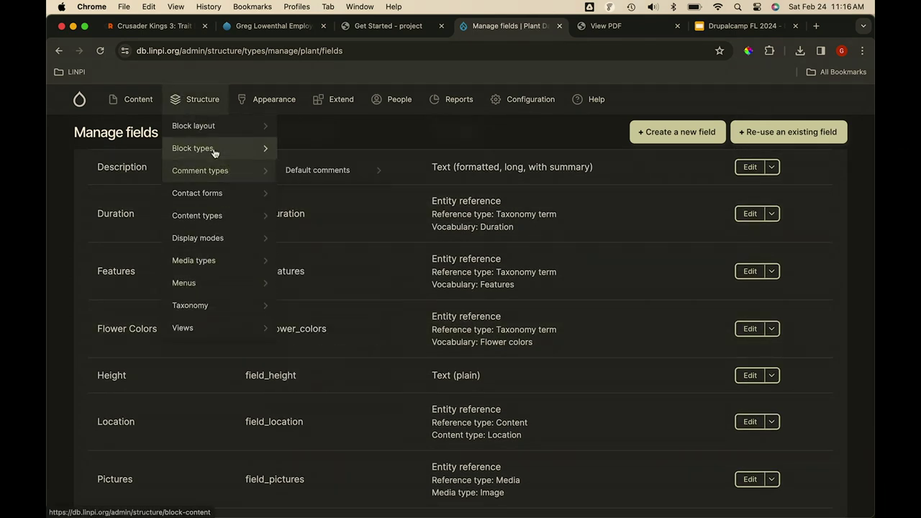
pyautogui.moveTo(137, 100)
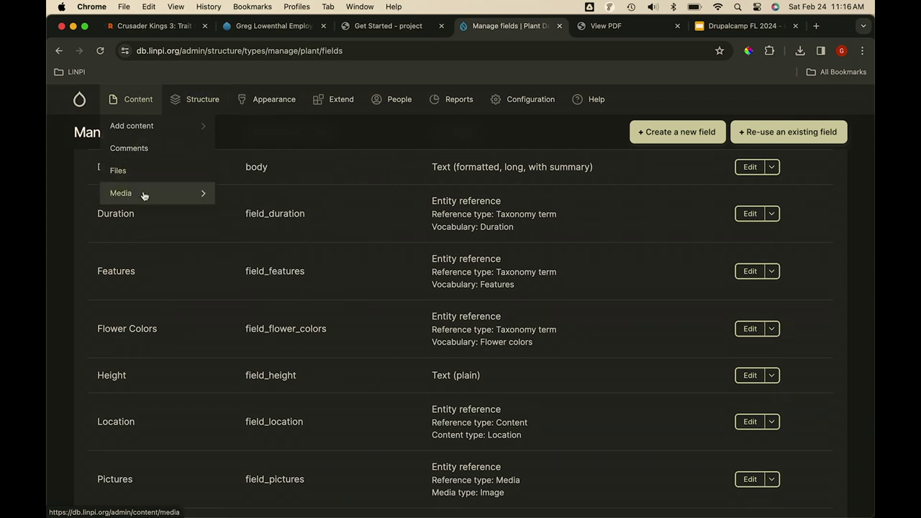
pyautogui.moveTo(143, 194)
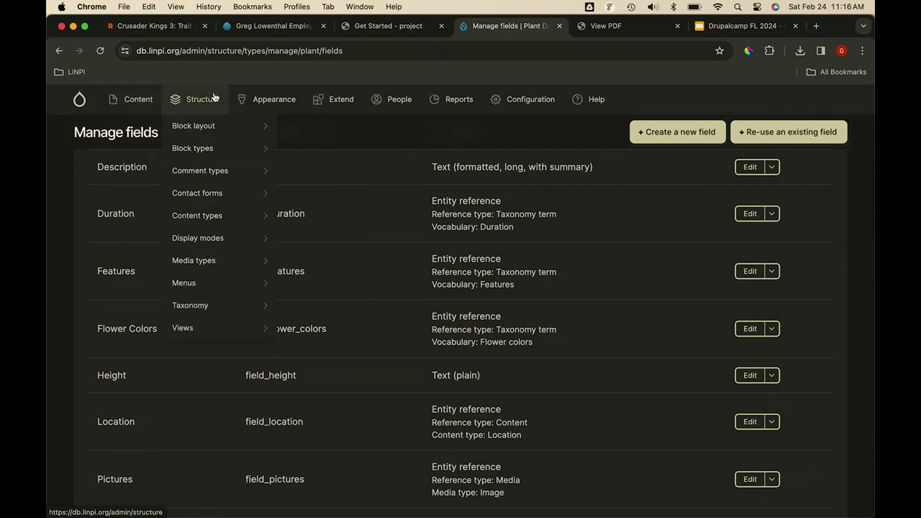
pyautogui.moveTo(197, 309)
pyautogui.moveTo(308, 393)
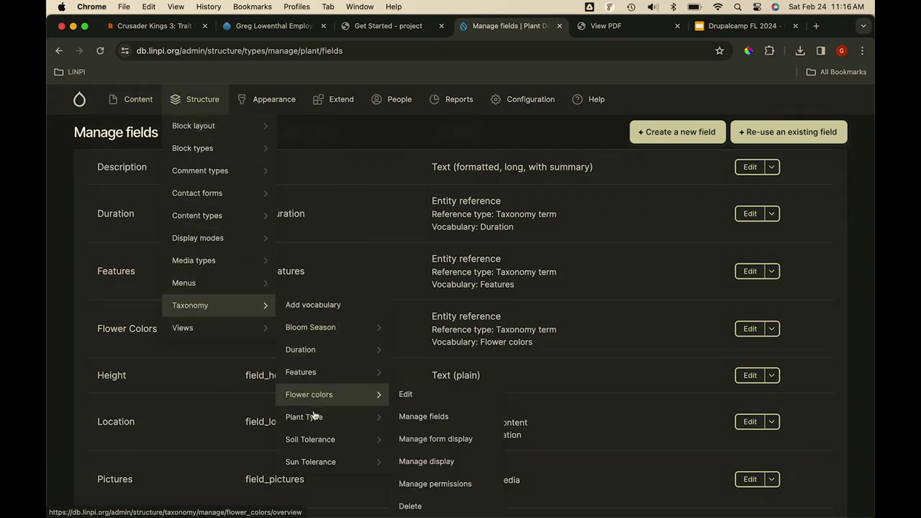
pyautogui.click(312, 382)
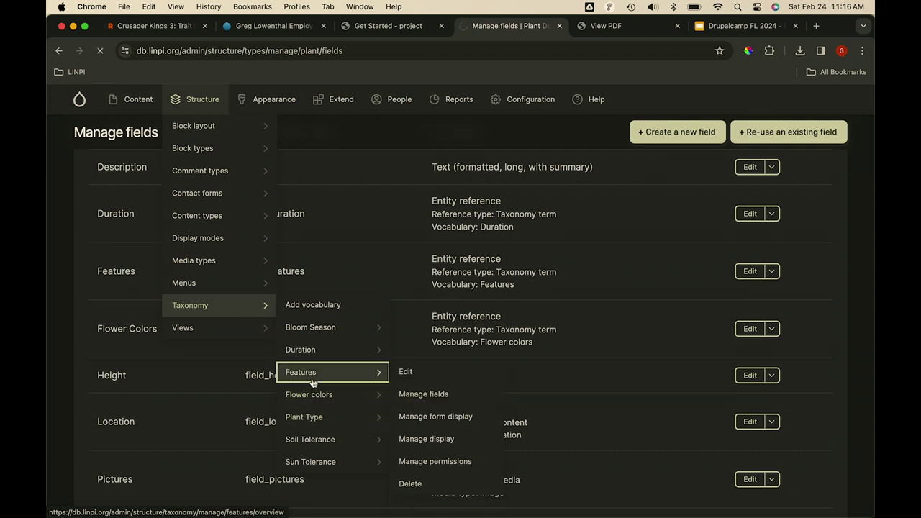
pyautogui.click(195, 201)
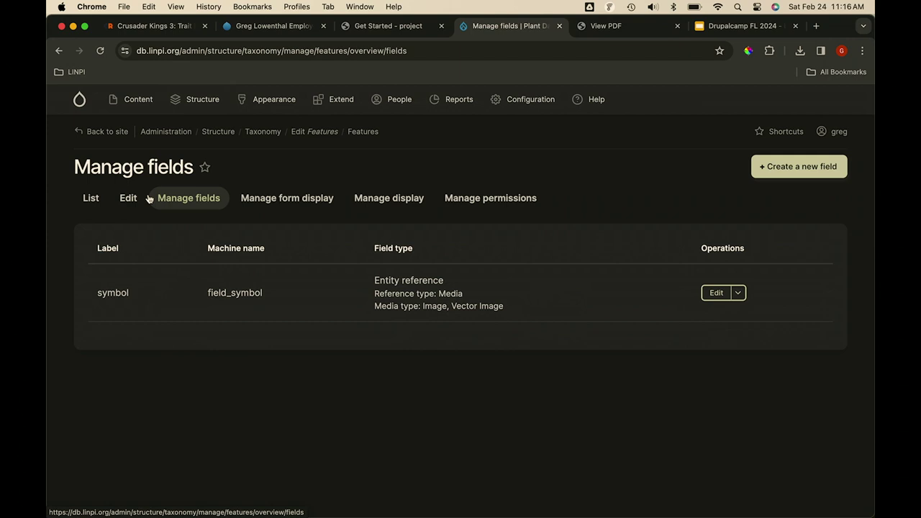
# Go to the Features term list and view the Butterfly friendly term's page with its symbol
pyautogui.click(130, 200)
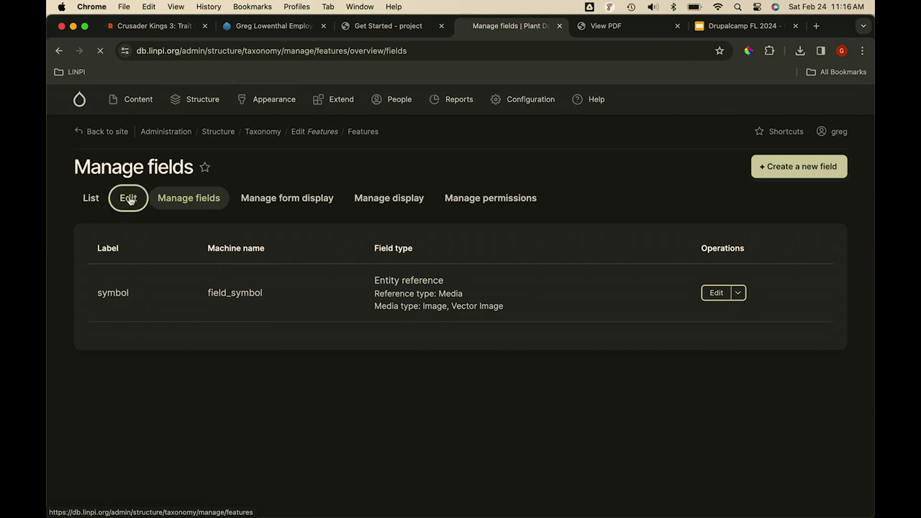
pyautogui.click(90, 198)
pyautogui.scroll(-1, 155, 250)
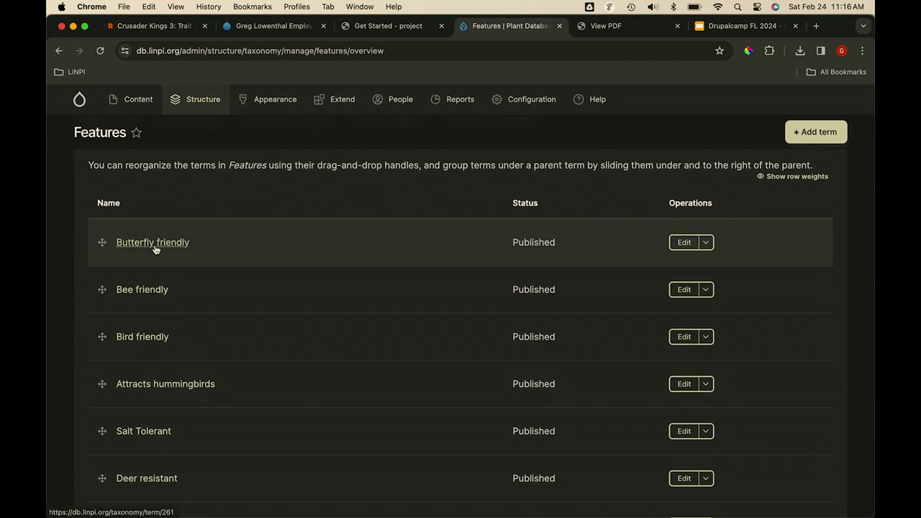
pyautogui.click(155, 249)
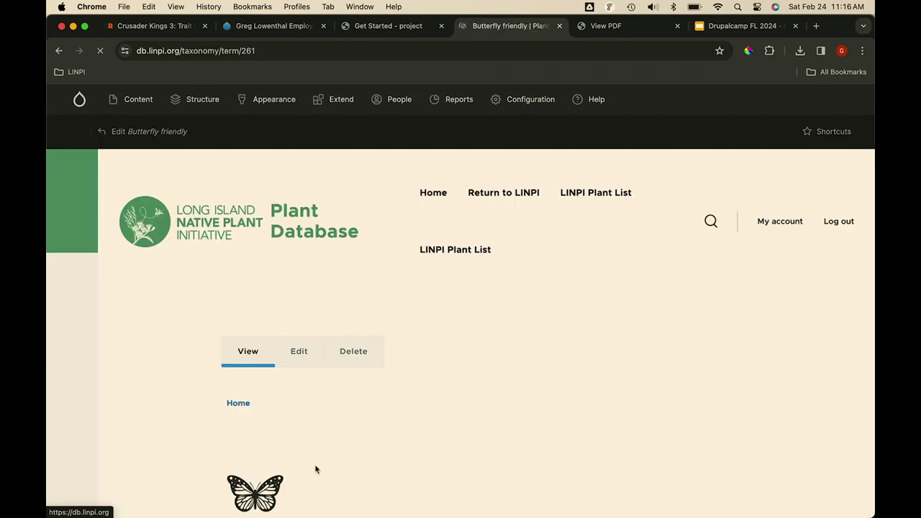
pyautogui.scroll(-2, 316, 469)
pyautogui.scroll(-1, 316, 469)
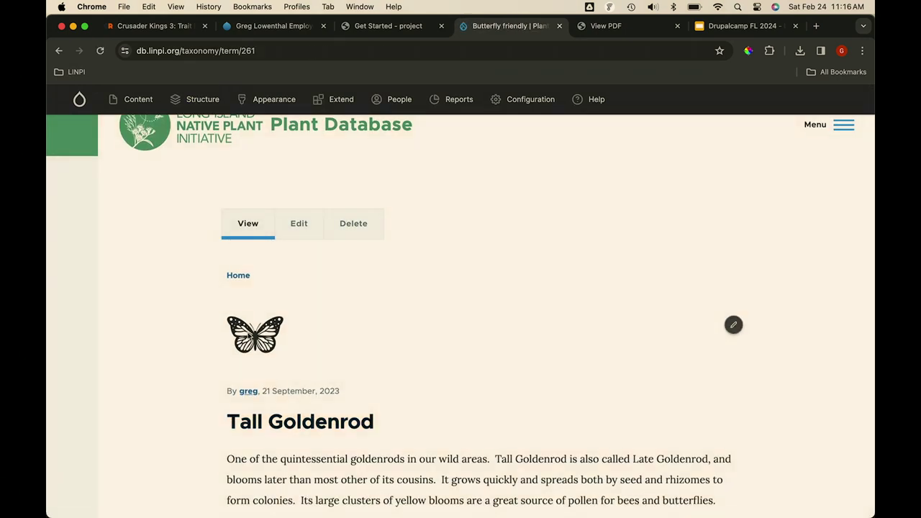
# Return to the Features term list and look through all its terms
pyautogui.click(62, 51)
pyautogui.scroll(-5, 220, 255)
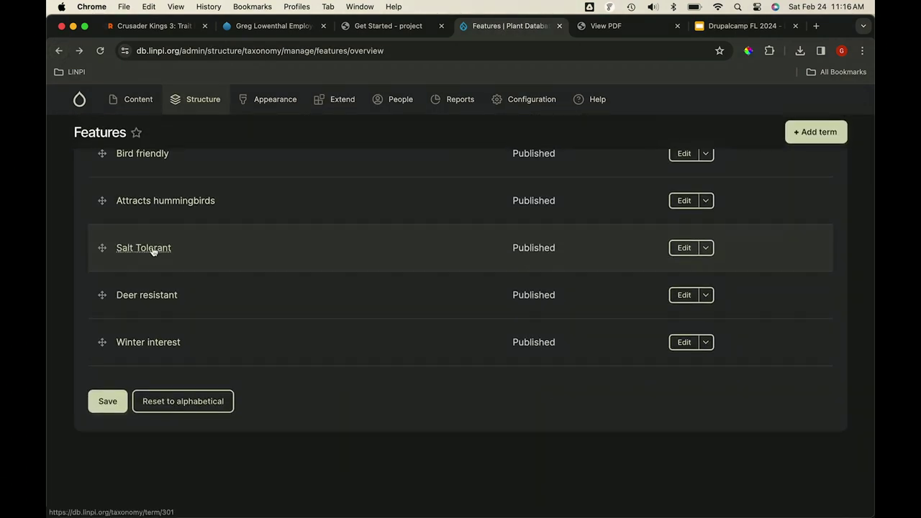
pyautogui.scroll(4, 153, 250)
pyautogui.scroll(-1, 153, 251)
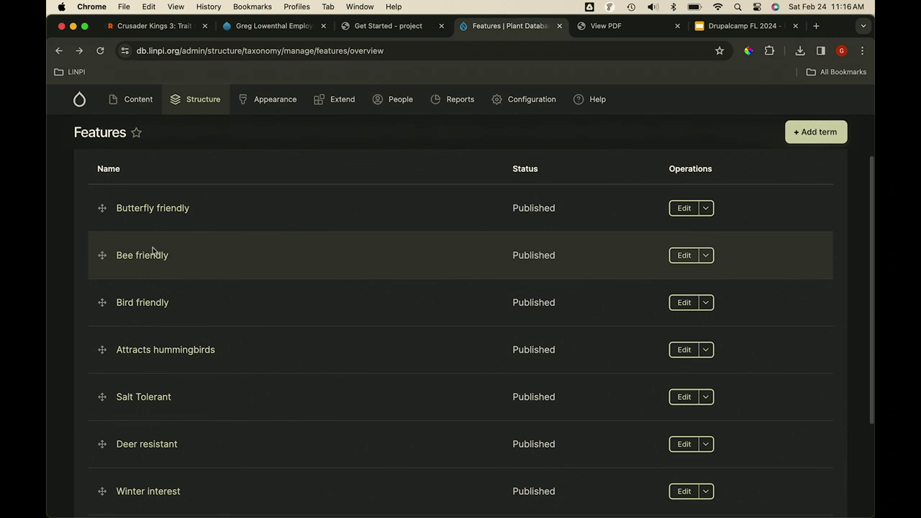
pyautogui.scroll(-1, 153, 251)
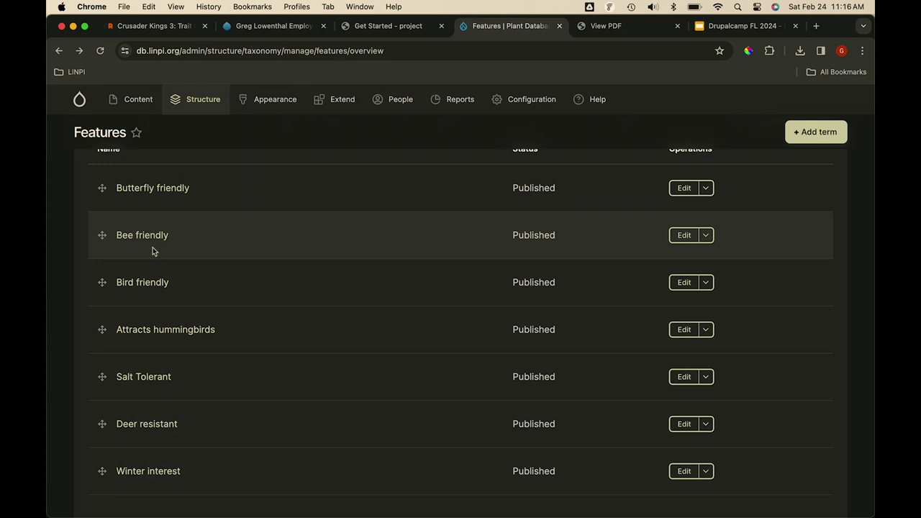
pyautogui.scroll(-1, 152, 251)
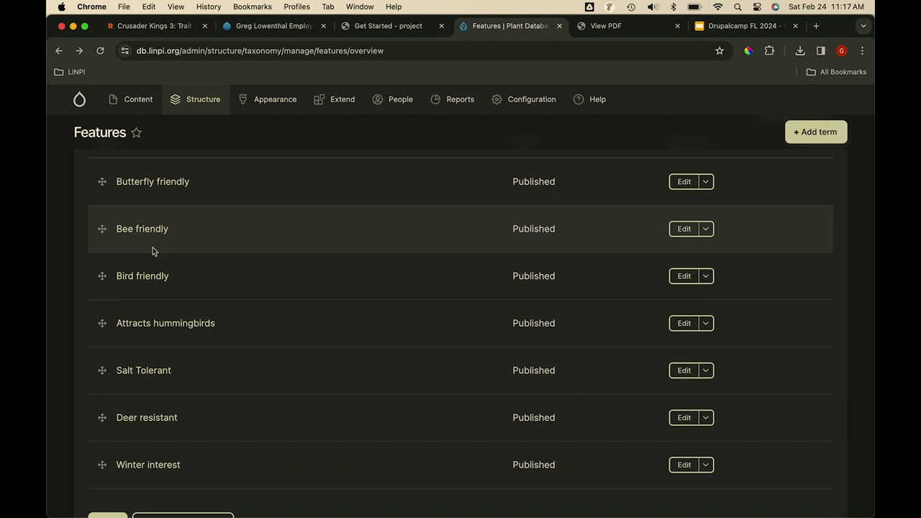
pyautogui.scroll(3, 152, 248)
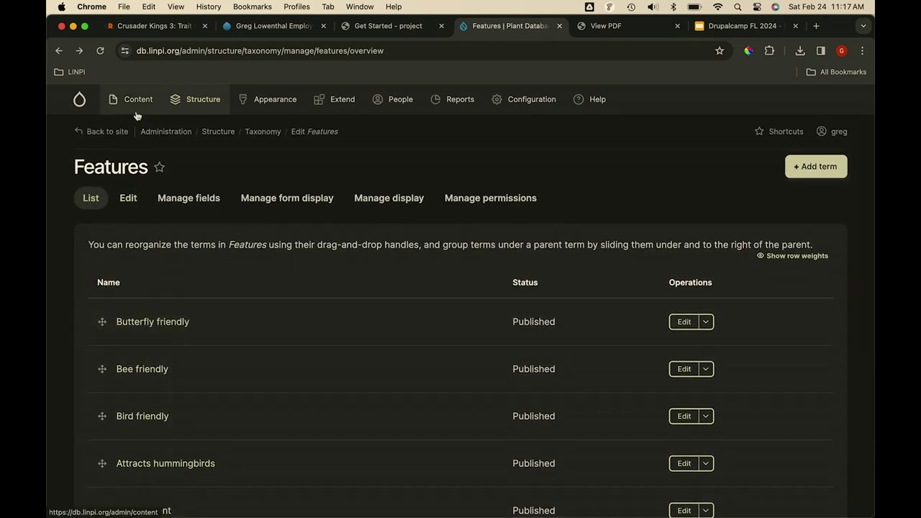
# Return from the taxonomy administration to the Yarrow page and open the Entity Print configuration under Content authoring
pyautogui.click(59, 50)
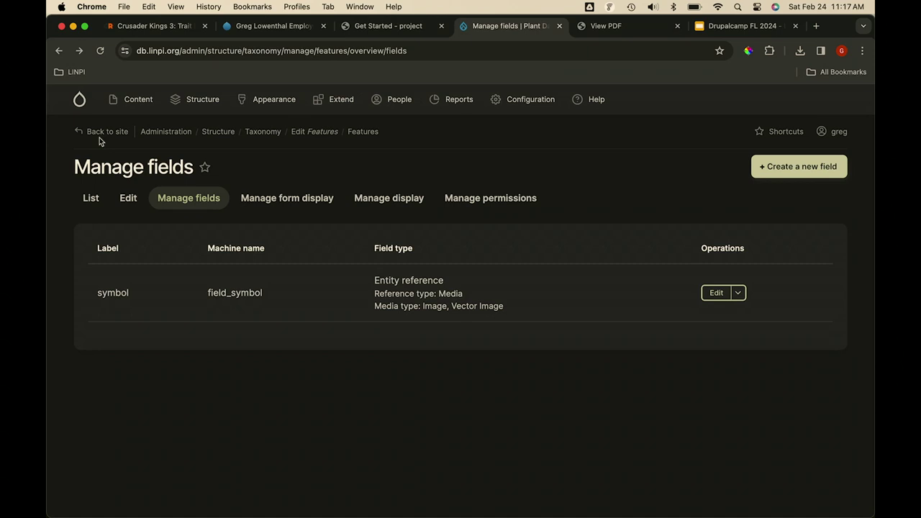
pyautogui.click(104, 132)
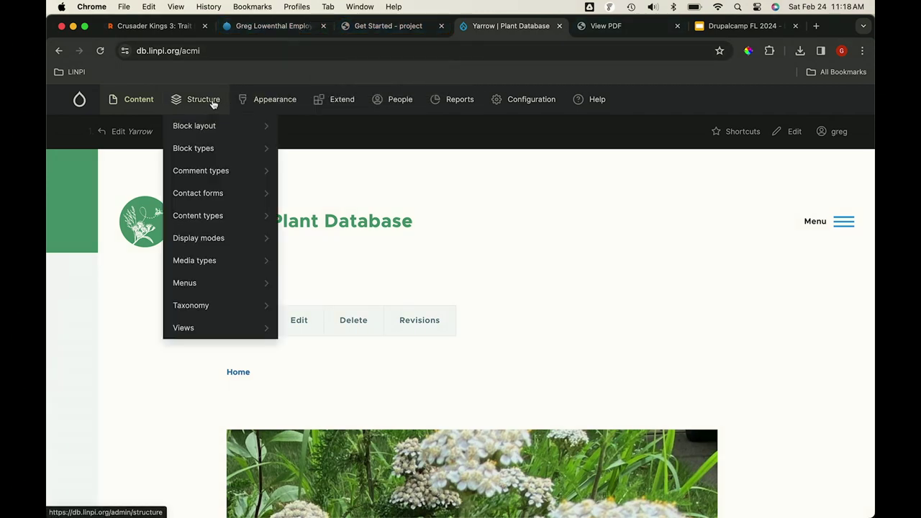
pyautogui.moveTo(481, 109)
pyautogui.moveTo(518, 101)
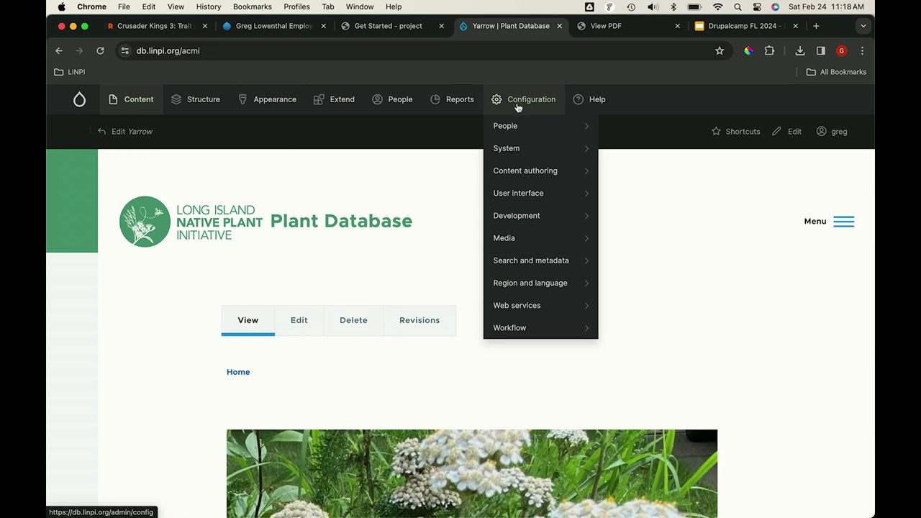
pyautogui.moveTo(525, 250)
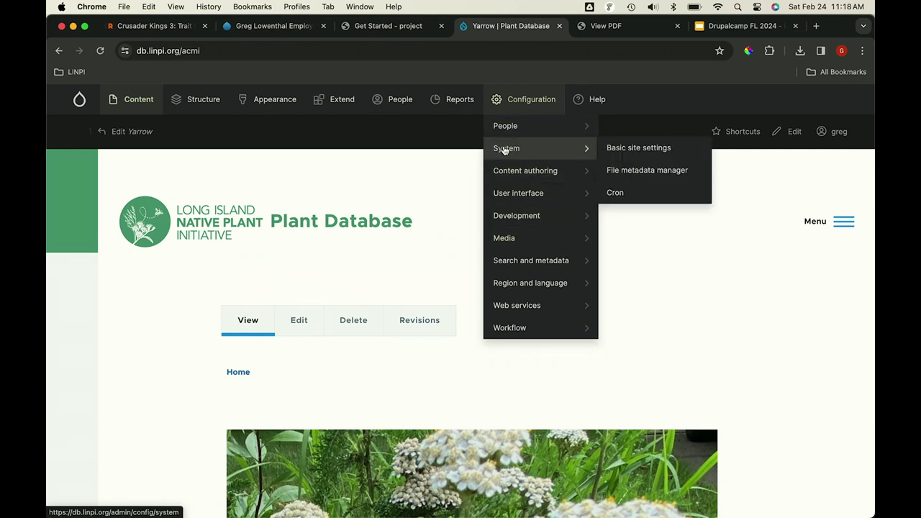
pyautogui.moveTo(522, 178)
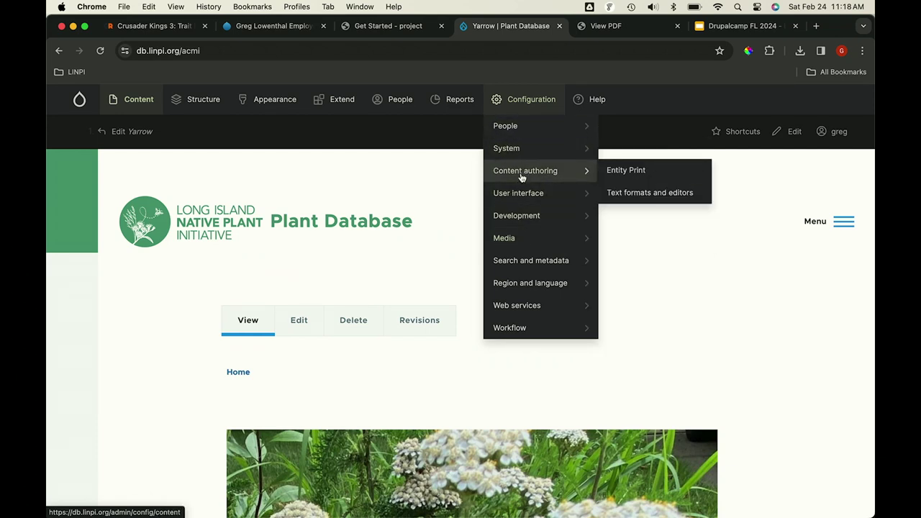
pyautogui.click(637, 174)
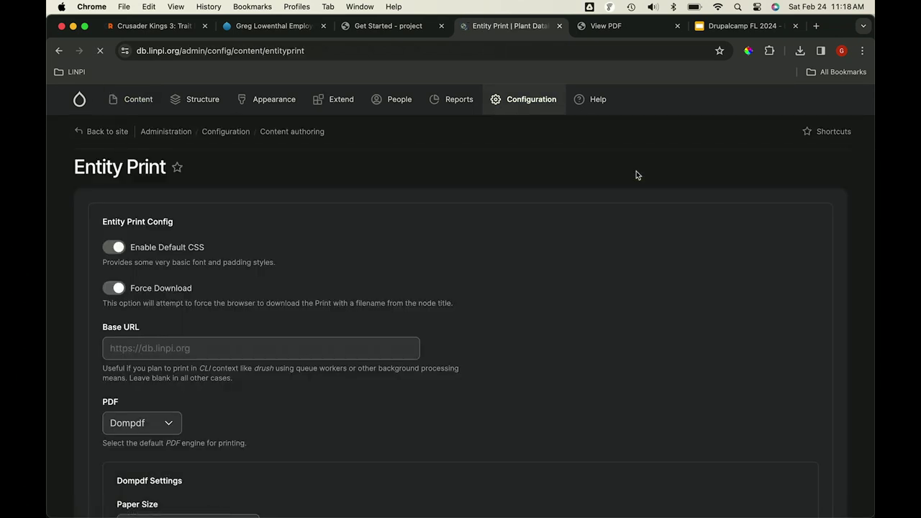
# Review the Entity Print settings, including the PDF engine, paper options, remote URLs and HTTP authentication
pyautogui.scroll(-1, 652, 237)
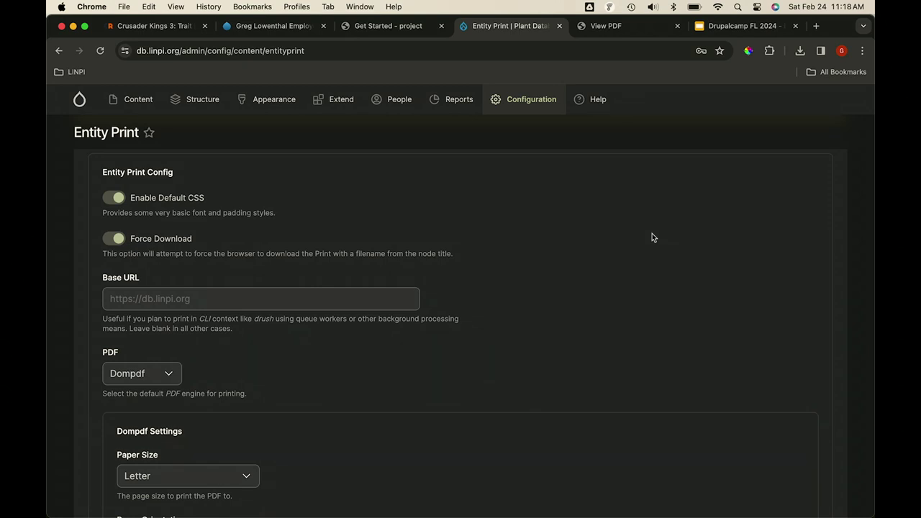
pyautogui.scroll(-9, 652, 238)
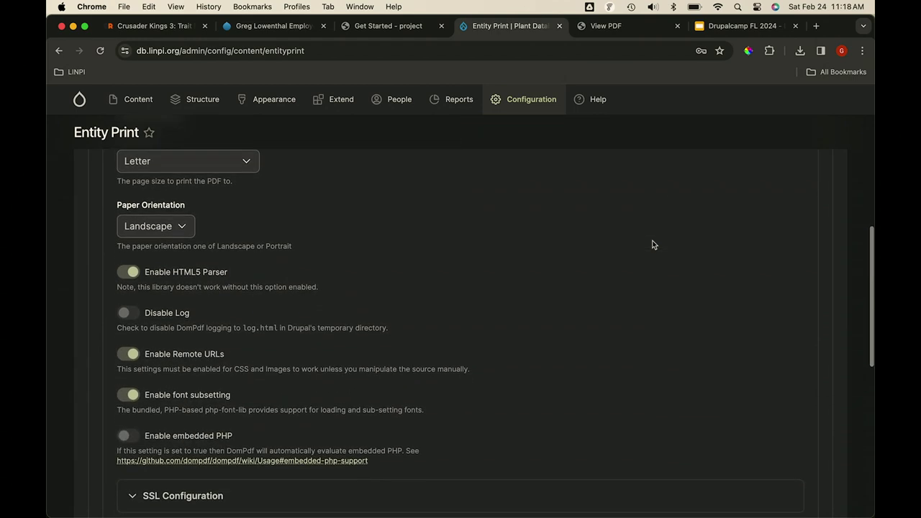
pyautogui.scroll(-4, 652, 245)
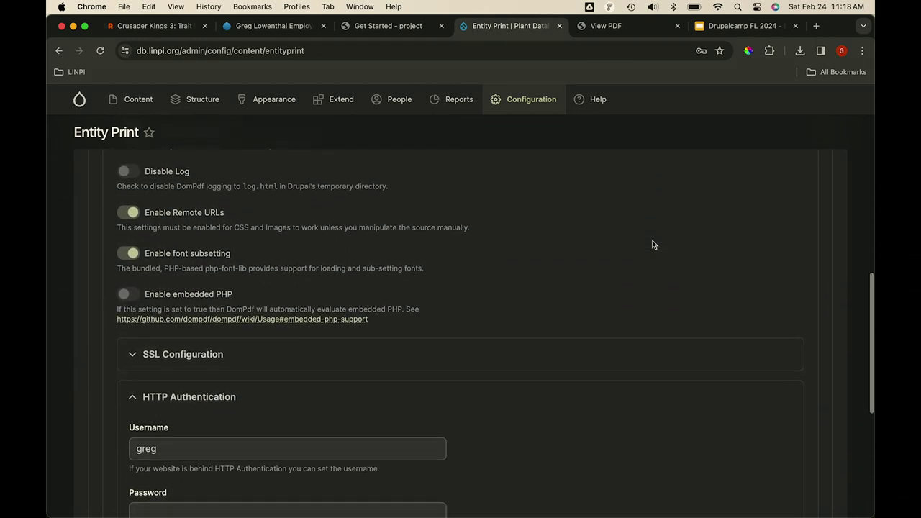
pyautogui.scroll(1, 652, 245)
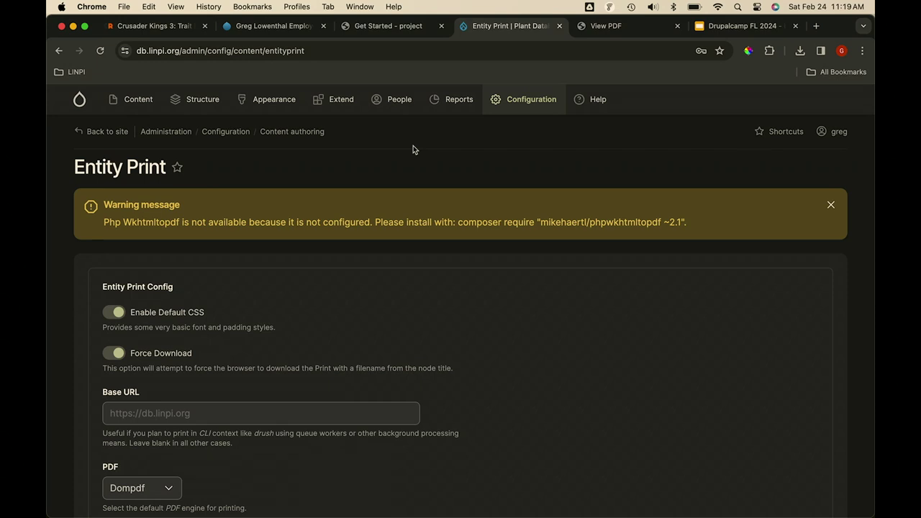
# Switch from the Entity Print settings to the Drupalcamp FL 2024 presentation at the Drupal Implementation slide
pyautogui.moveTo(132, 104)
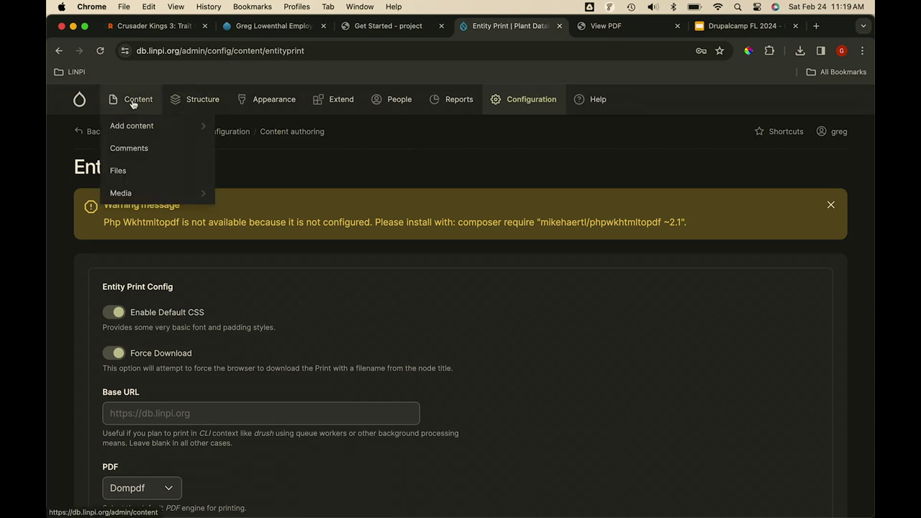
pyautogui.moveTo(218, 113)
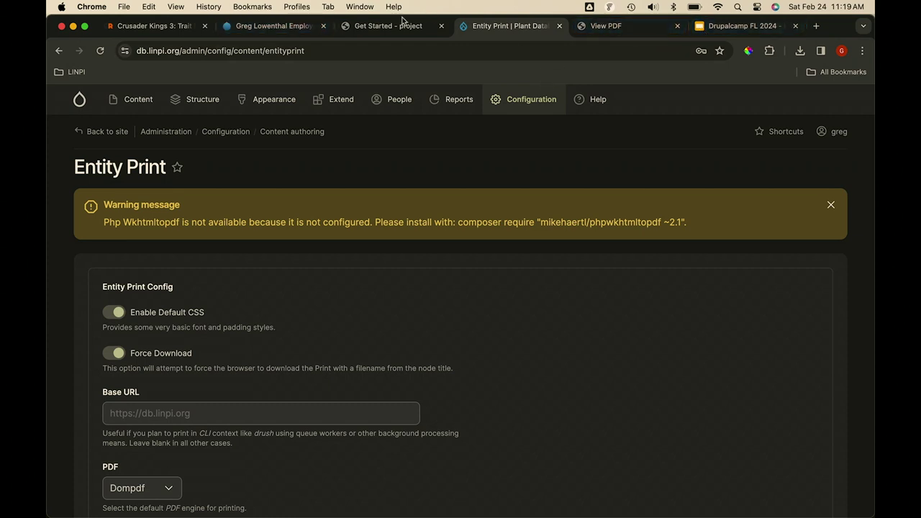
pyautogui.click(712, 22)
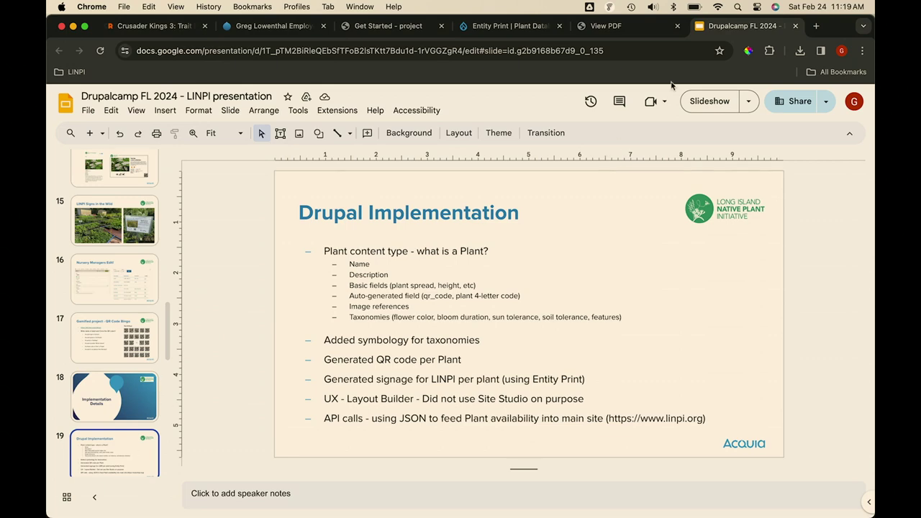
# Open the linpi.org website in a new browser tab and glance over its home page
pyautogui.click(818, 28)
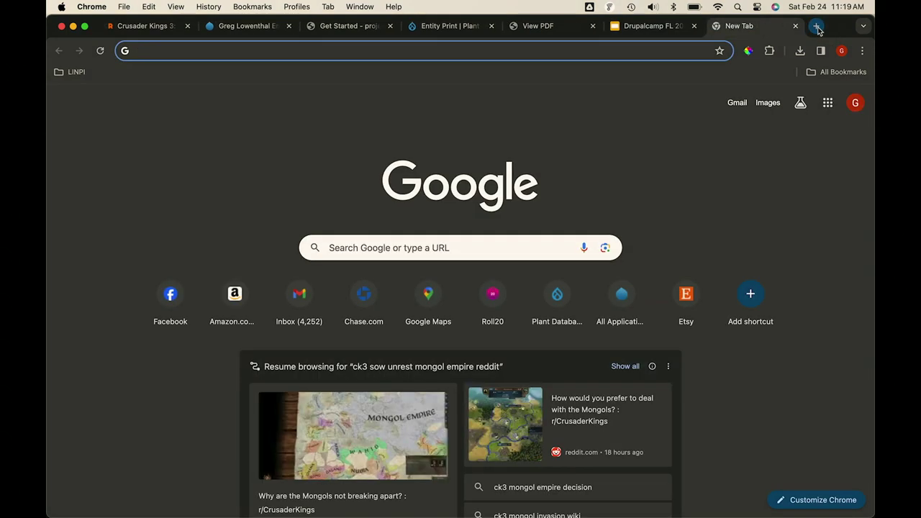
pyautogui.write('www.')
pyautogui.press('Return')
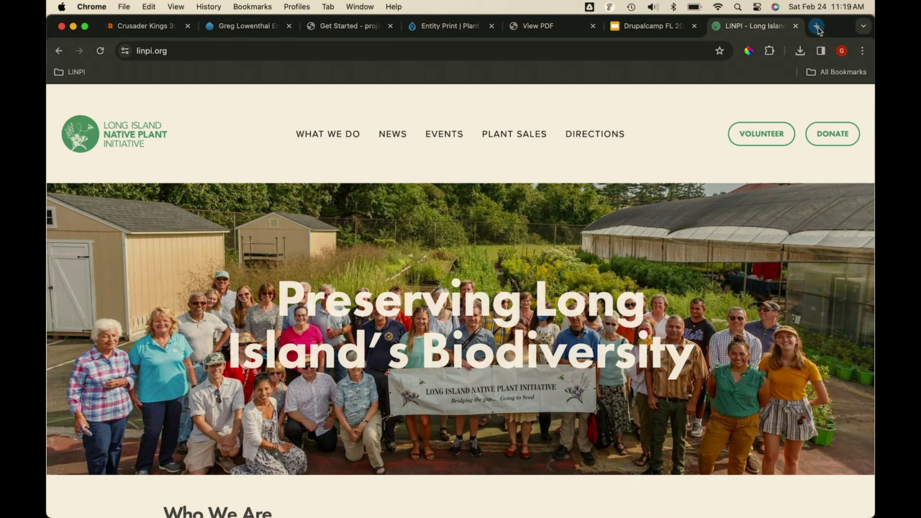
pyautogui.scroll(-2, 770, 149)
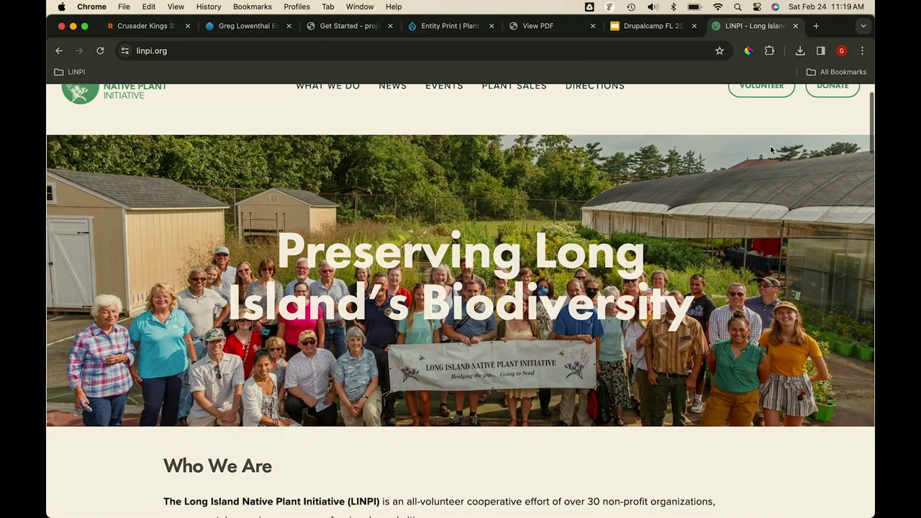
pyautogui.scroll(2, 770, 148)
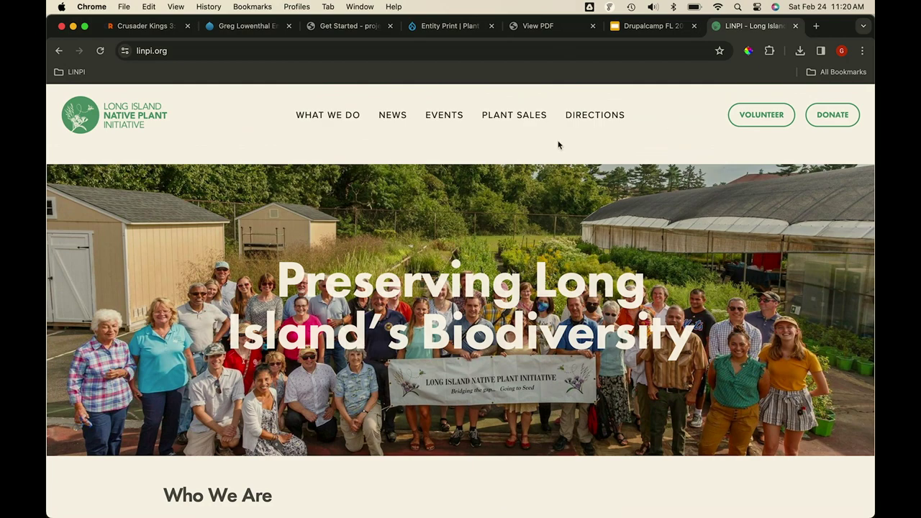
# Go to the site's Plant Sales page and view the Woodies in the Current Plant List
pyautogui.click(524, 115)
pyautogui.scroll(-10, 524, 192)
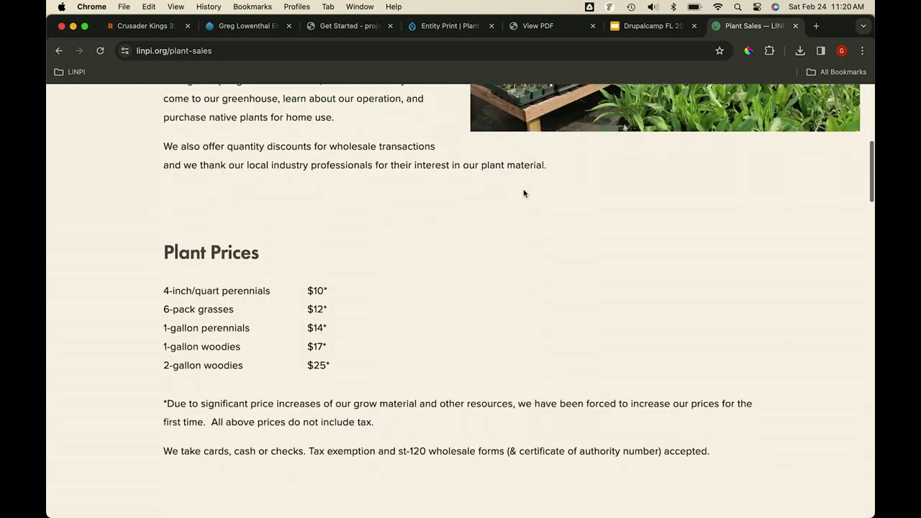
pyautogui.scroll(-10, 482, 223)
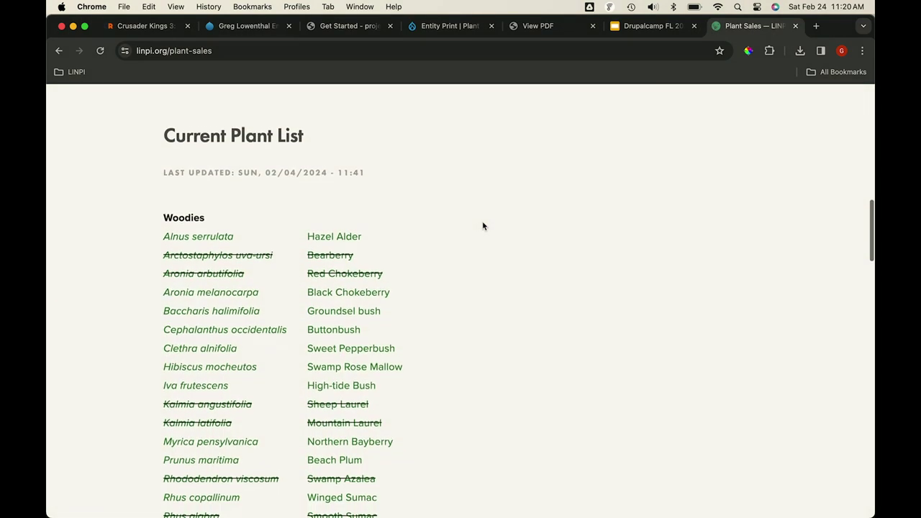
pyautogui.scroll(-2, 482, 226)
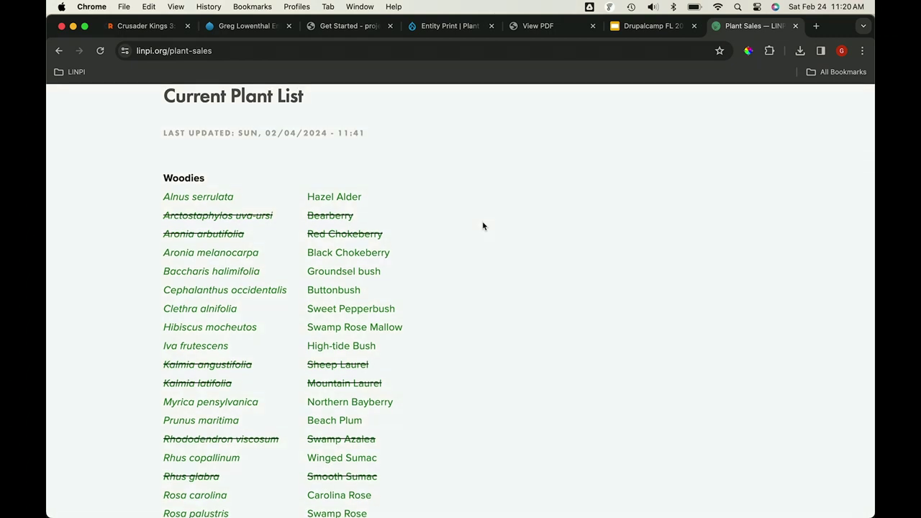
pyautogui.scroll(-1, 482, 226)
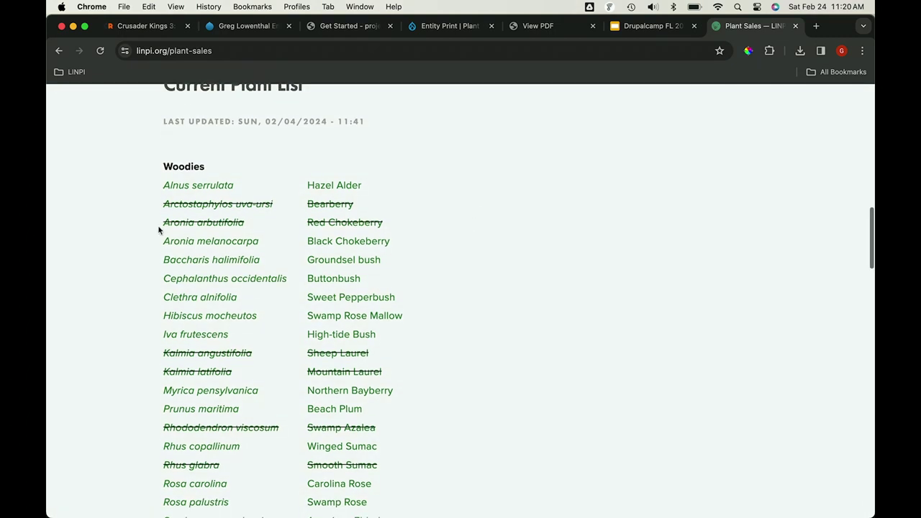
# Open the developer tools on the Plant Sales page and record its network requests during a reload
pyautogui.rightClick(427, 277)
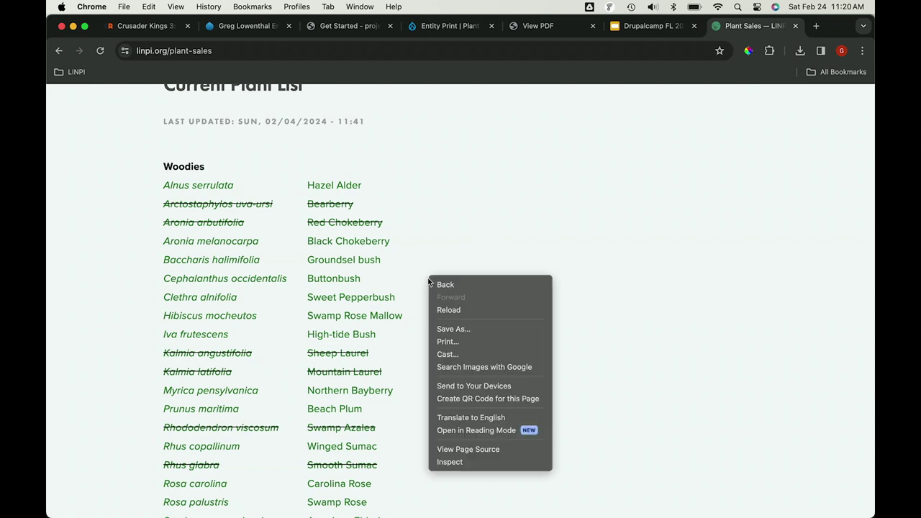
pyautogui.click(469, 462)
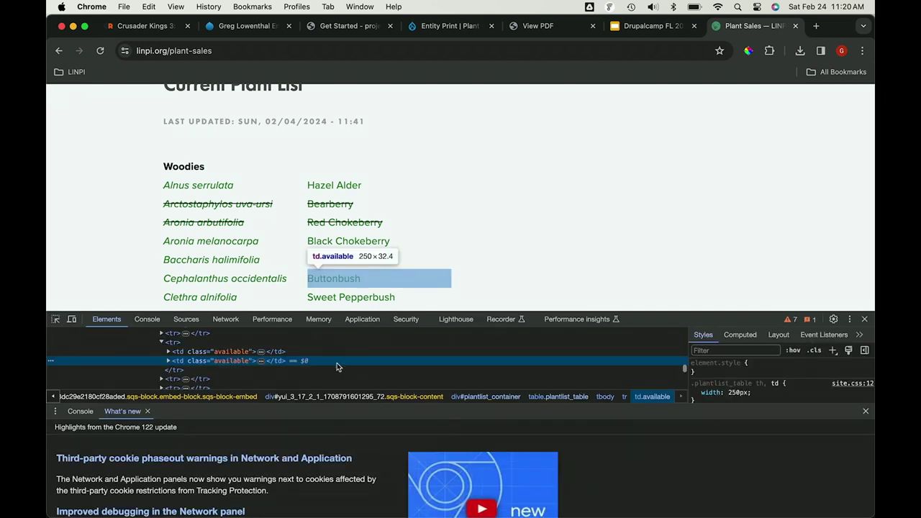
pyautogui.click(866, 411)
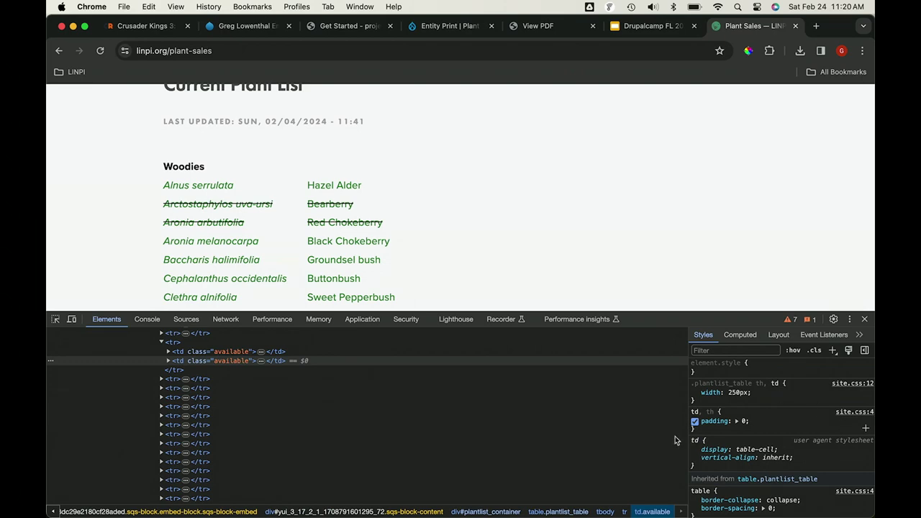
pyautogui.click(220, 321)
pyautogui.press('super+r')
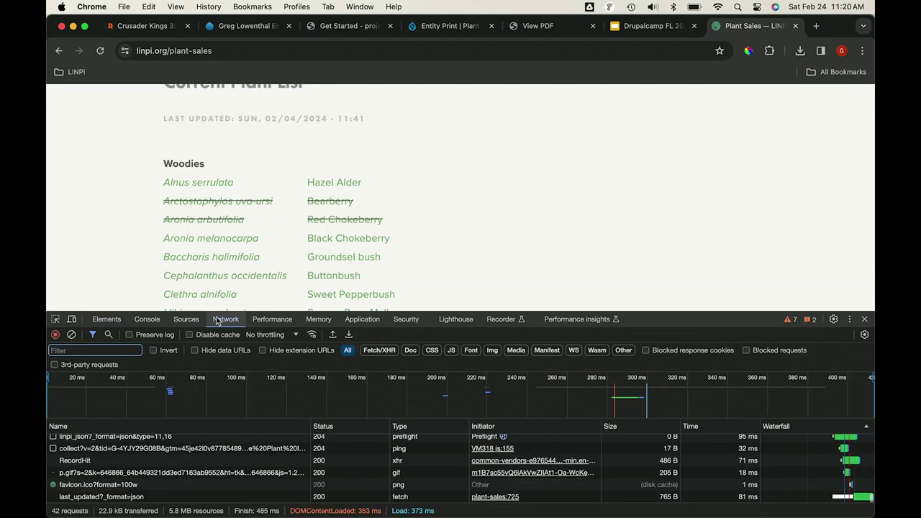
# Examine the headers of the linpi_json request for type=6,306, and close the developer tools
pyautogui.scroll(3, 144, 468)
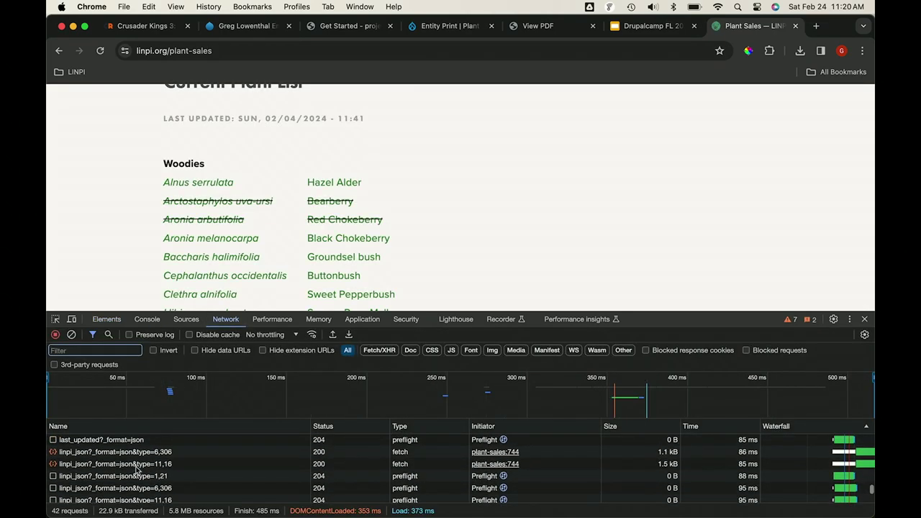
pyautogui.click(123, 453)
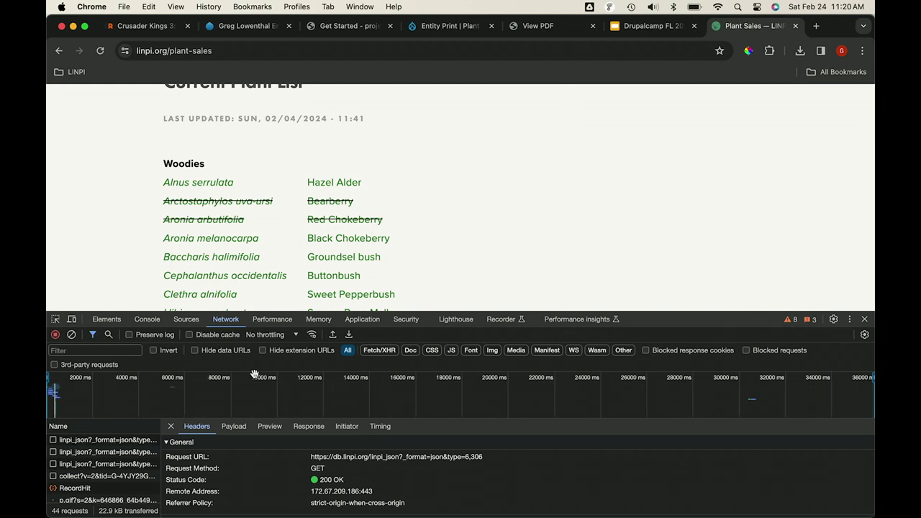
pyautogui.click(864, 320)
pyautogui.scroll(3, 551, 259)
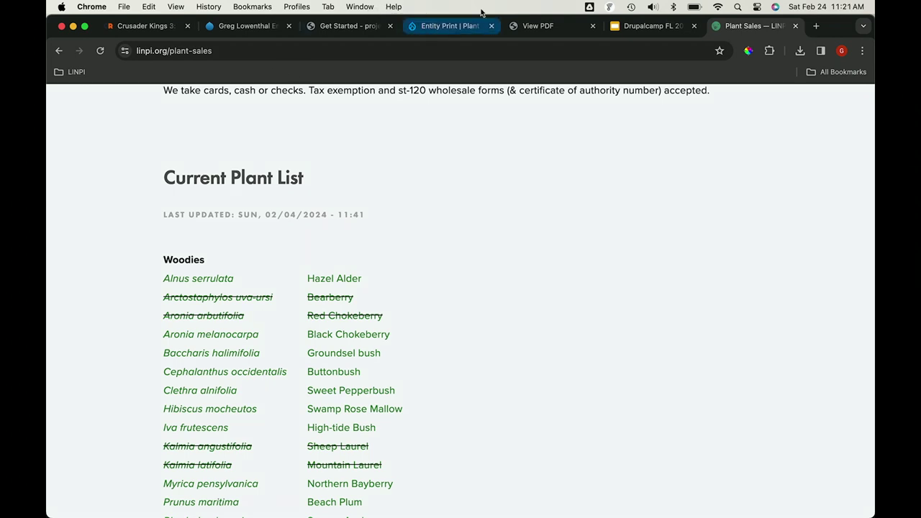
# Present the LINPI slides full screen from Drupal Implementation to the Entity Print PDF generator slide, and end the slideshow
pyautogui.click(659, 28)
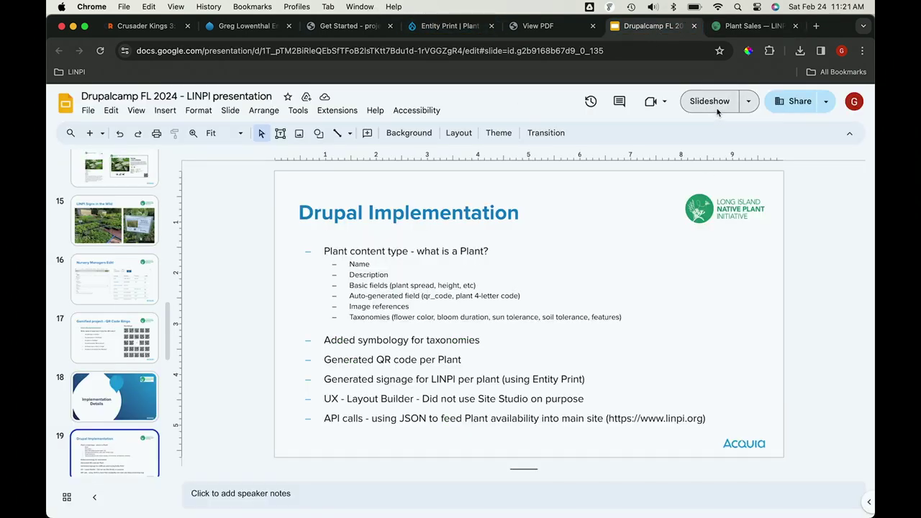
pyautogui.click(717, 108)
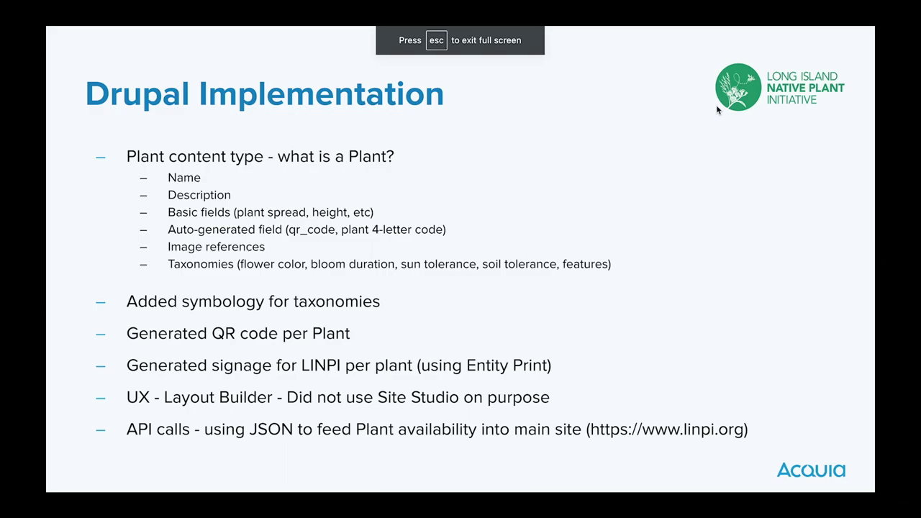
pyautogui.press('Right')
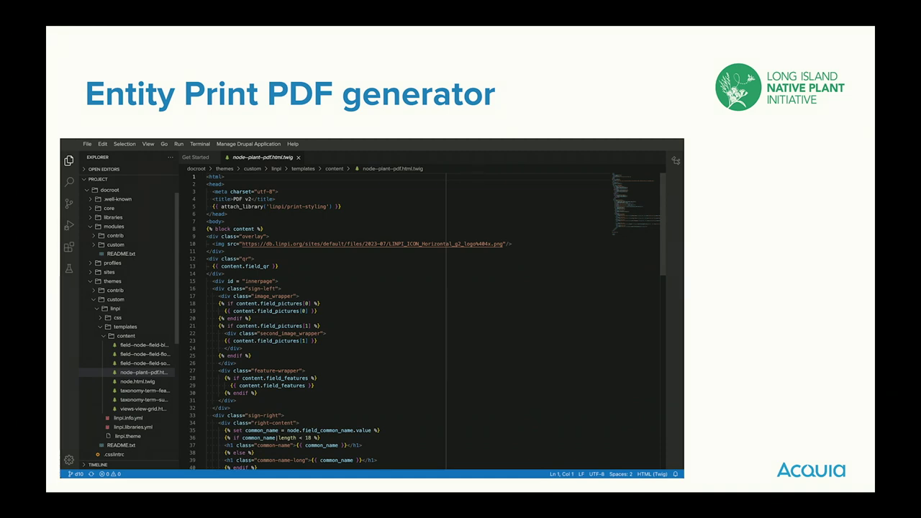
pyautogui.press('Escape')
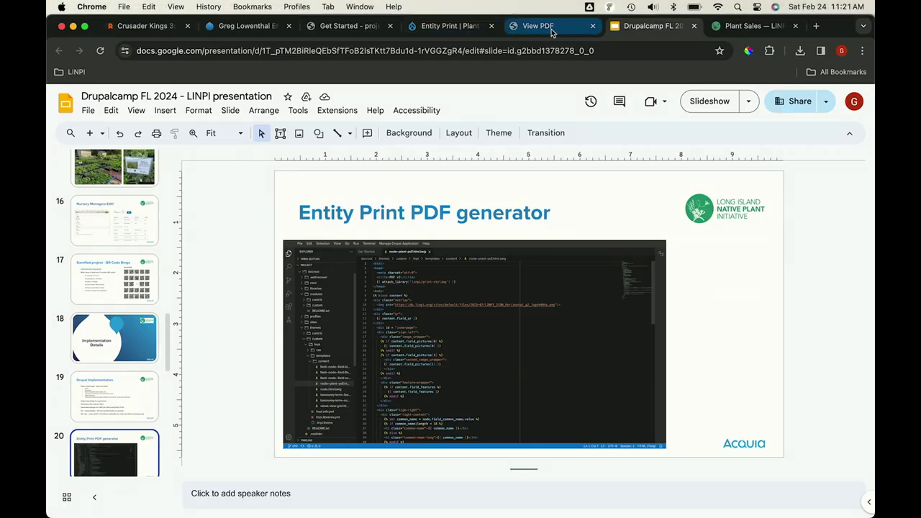
# Switch to the Acquia Cloud Platform application page and look through its Dev, Stage, Prod and Cloud IDE environments
pyautogui.click(365, 26)
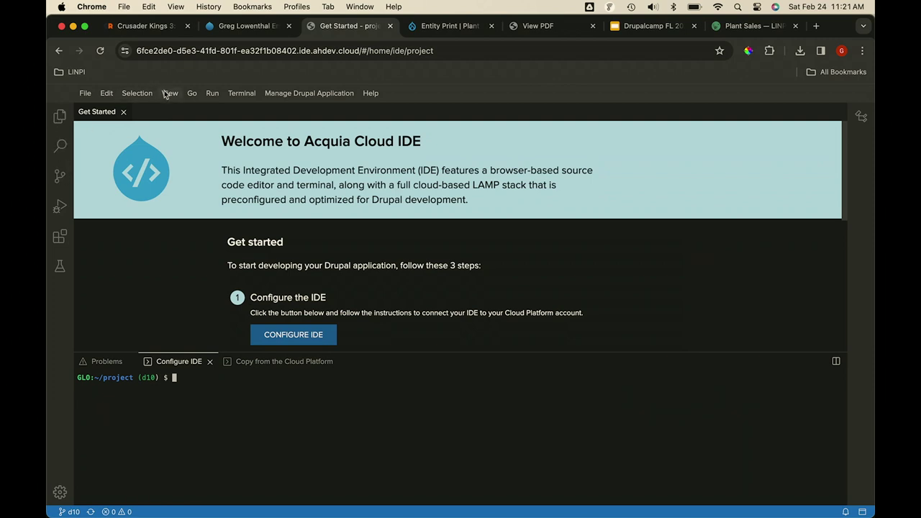
pyautogui.click(248, 25)
pyautogui.scroll(5, 261, 284)
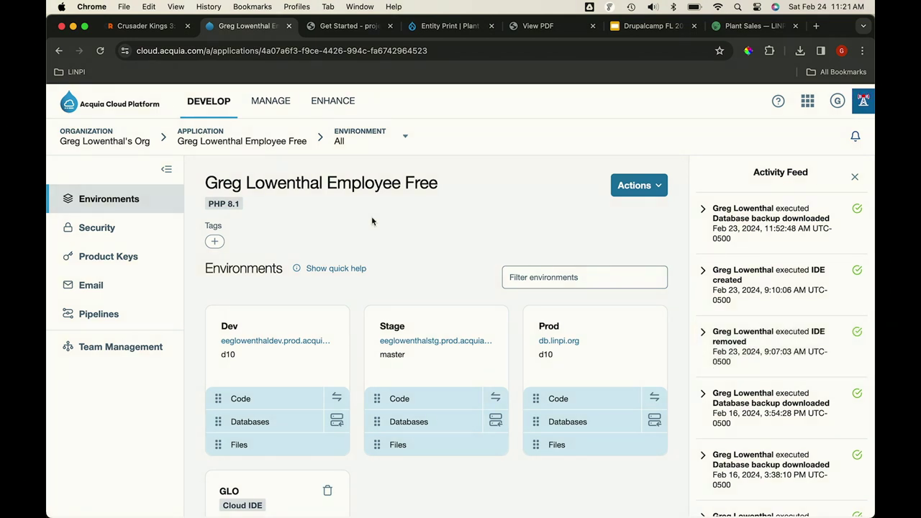
pyautogui.scroll(-4, 372, 221)
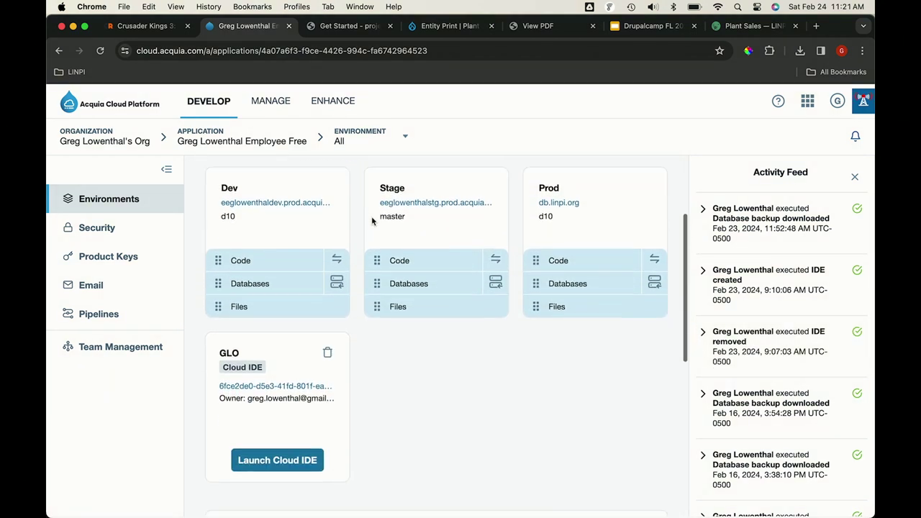
pyautogui.scroll(-2, 372, 219)
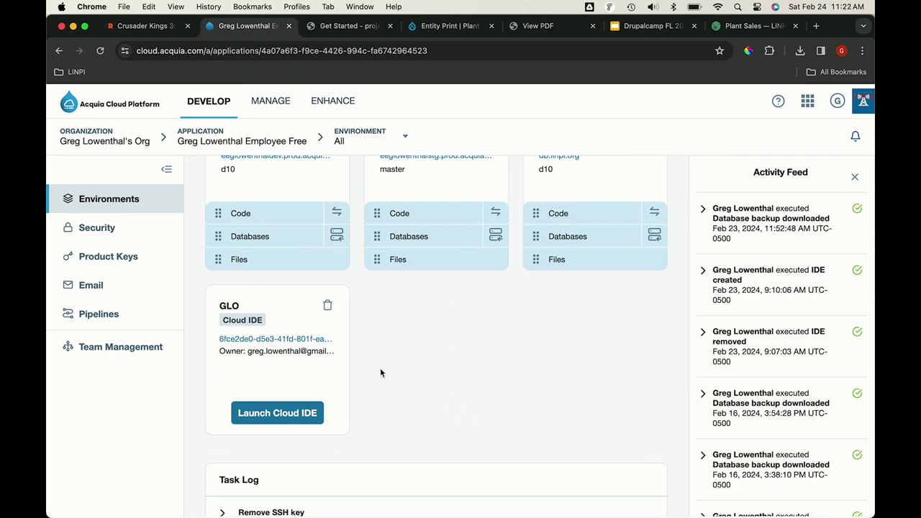
# Return to the Acquia Cloud IDE and read through its Get Started instructions
pyautogui.click(360, 27)
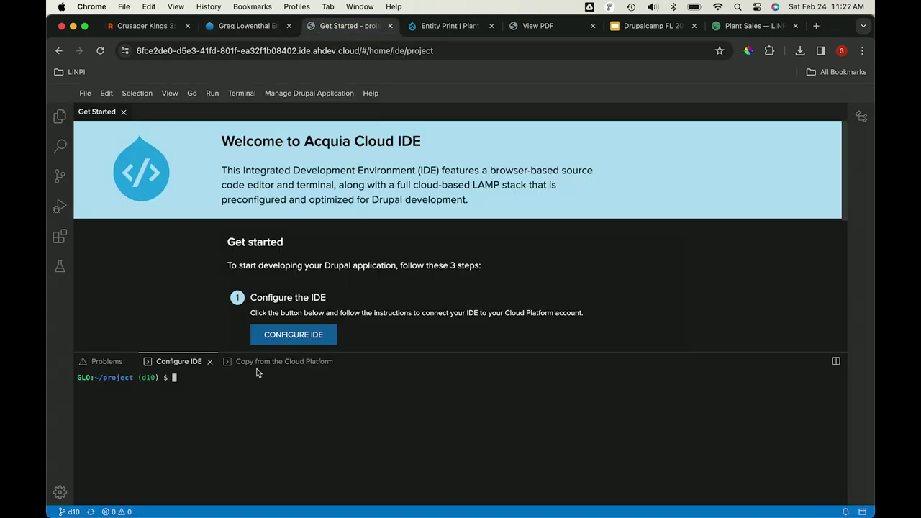
pyautogui.scroll(-2, 345, 267)
pyautogui.scroll(-3, 345, 271)
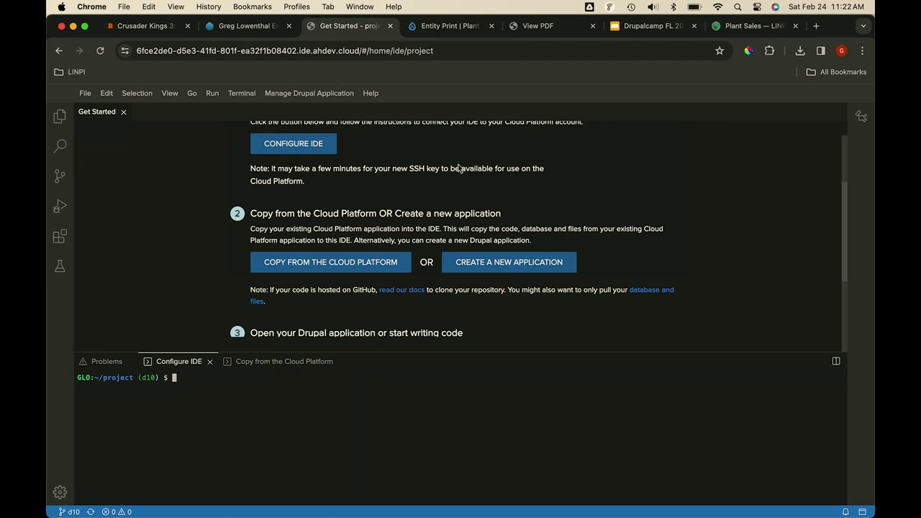
pyautogui.scroll(-5, 461, 168)
pyautogui.scroll(10, 458, 168)
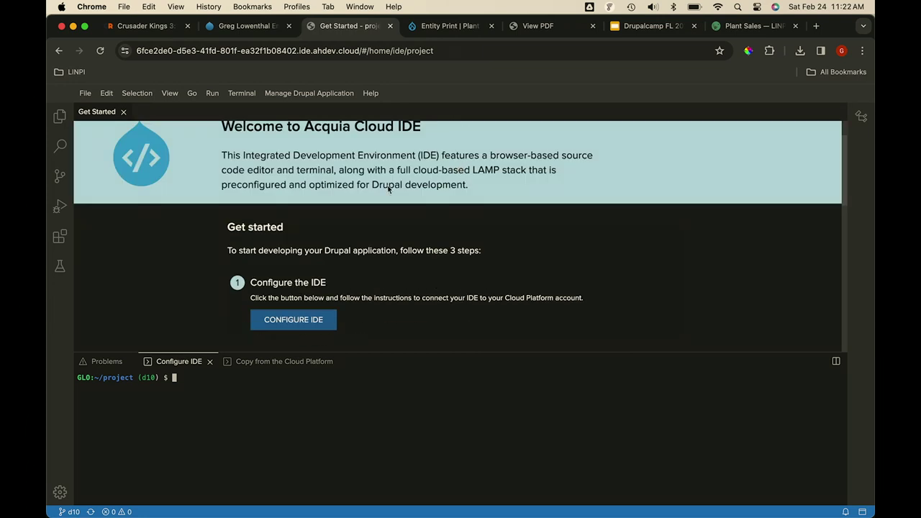
# Show the project's file tree in the IDE and expand the docroot folder to look through its contents
pyautogui.click(61, 119)
pyautogui.click(84, 141)
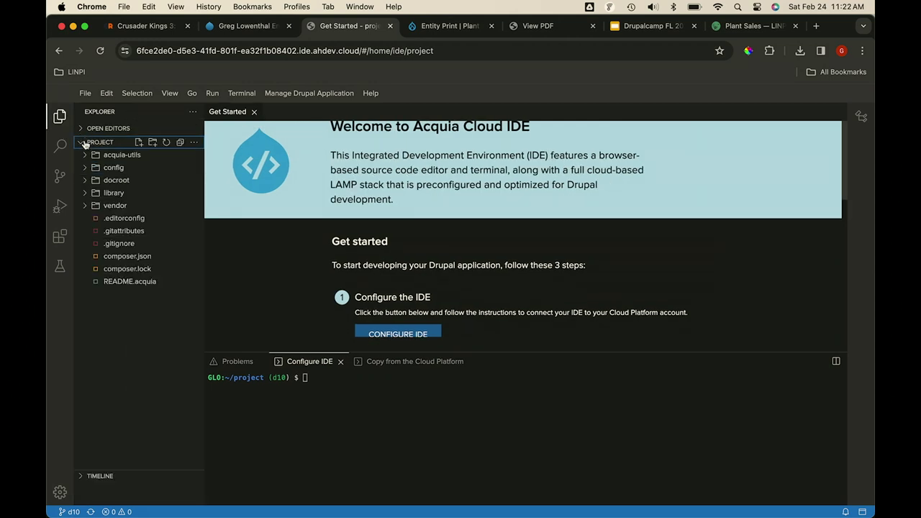
pyautogui.click(85, 182)
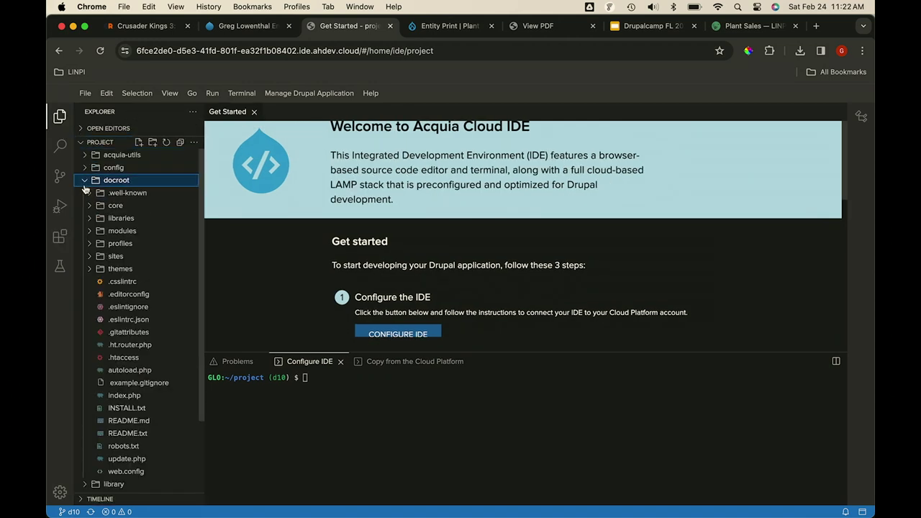
pyautogui.scroll(-1, 117, 323)
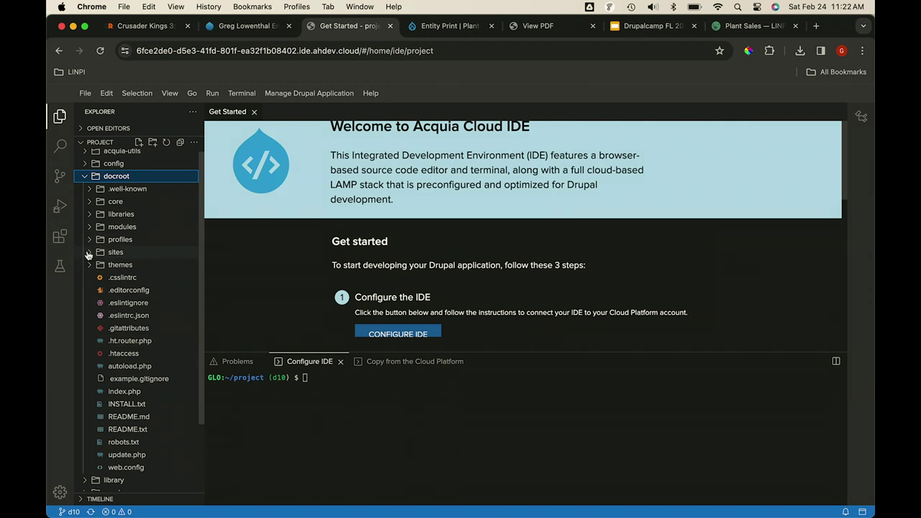
pyautogui.scroll(-3, 87, 252)
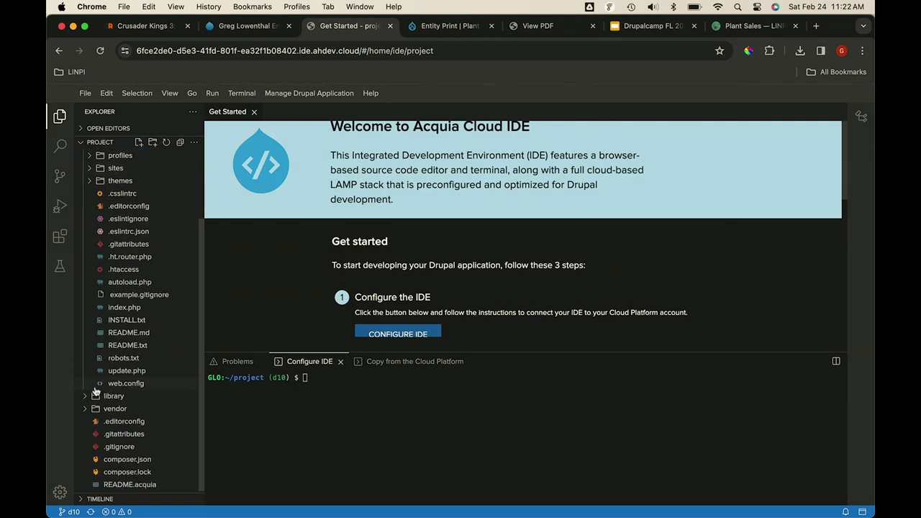
# Open print-style-view.css from the custom linpi theme's css folder
pyautogui.click(90, 182)
pyautogui.click(96, 206)
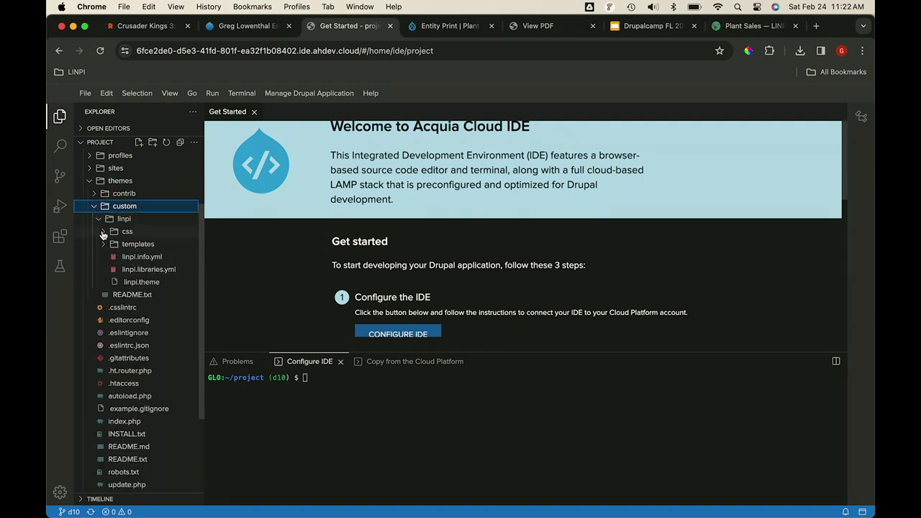
pyautogui.click(103, 232)
pyautogui.click(156, 246)
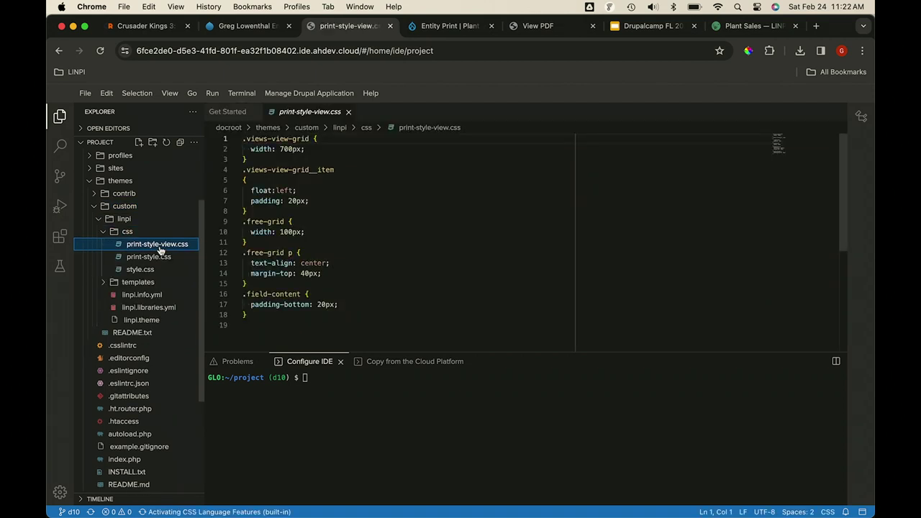
# Read through the grid and field-content rules in print-style-view.css
pyautogui.click(455, 243)
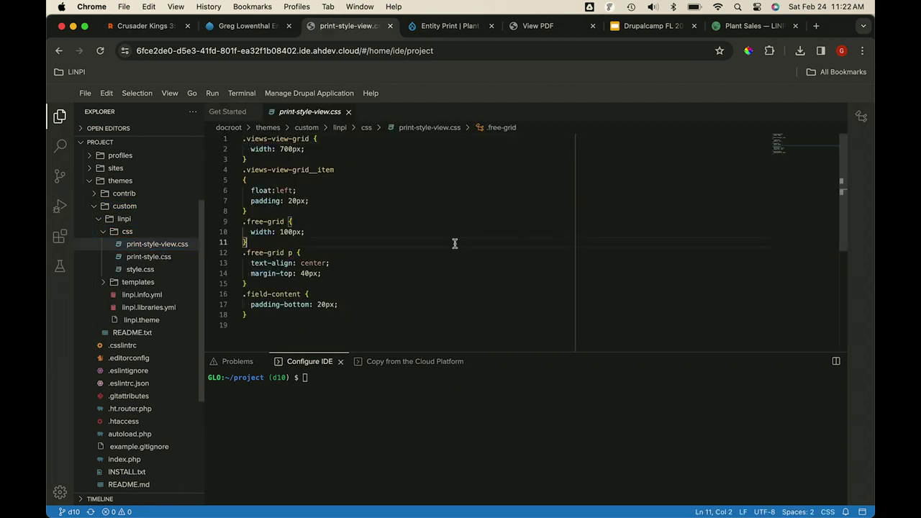
pyautogui.click(159, 245)
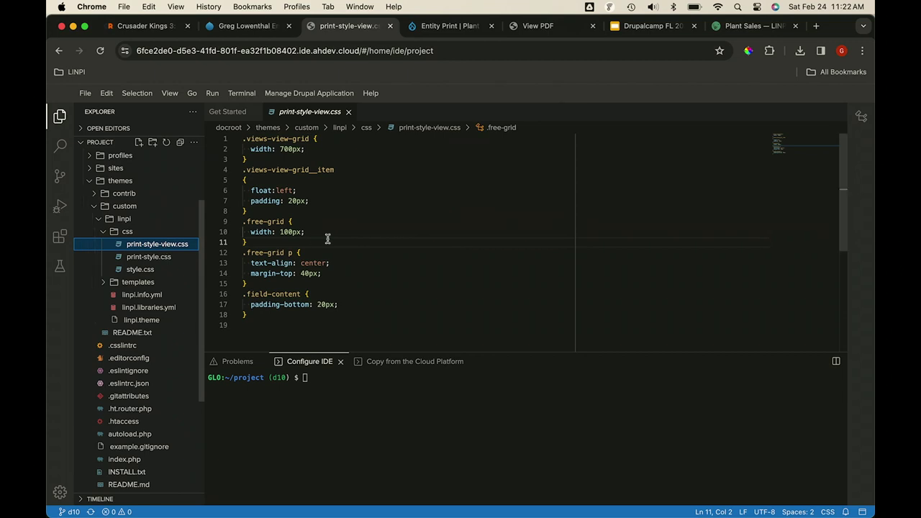
pyautogui.scroll(-5, 328, 239)
pyautogui.scroll(5, 328, 238)
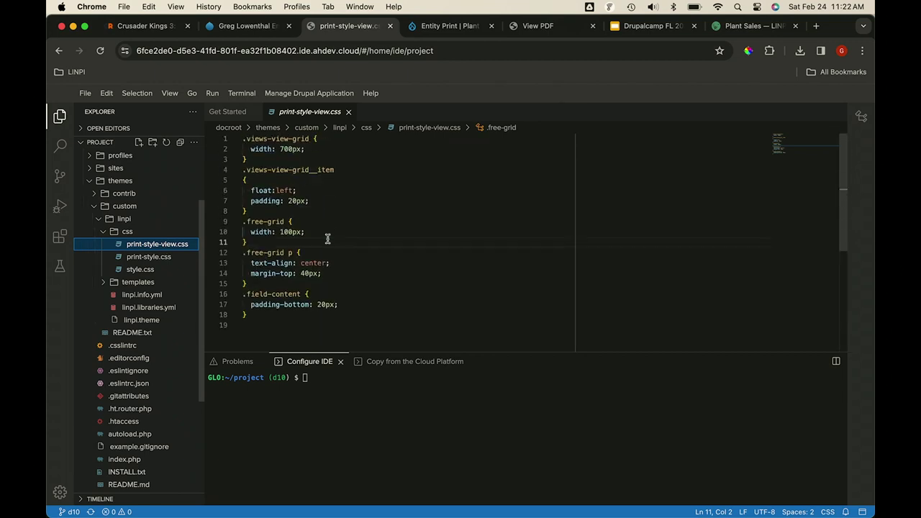
# Open print-style.css from the linpi theme's css folder and read through its page, field, image and stats-table rules
pyautogui.click(148, 259)
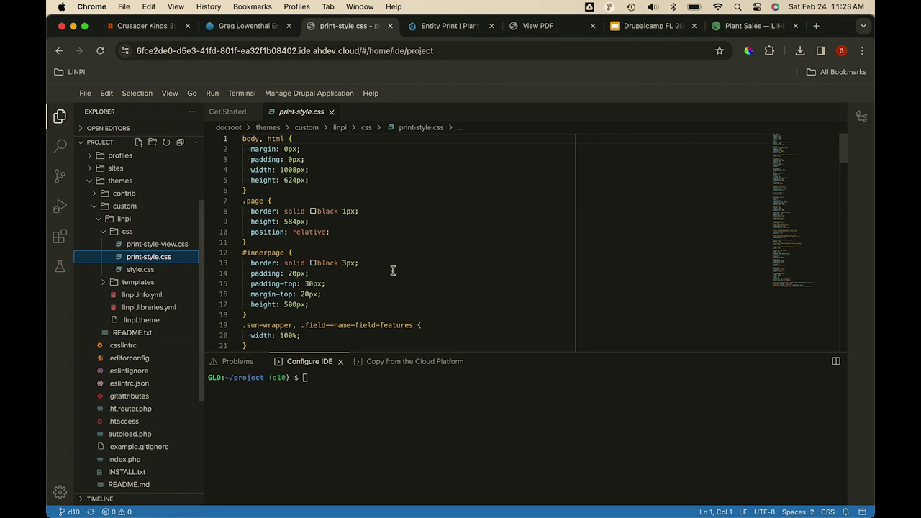
pyautogui.scroll(-13, 393, 271)
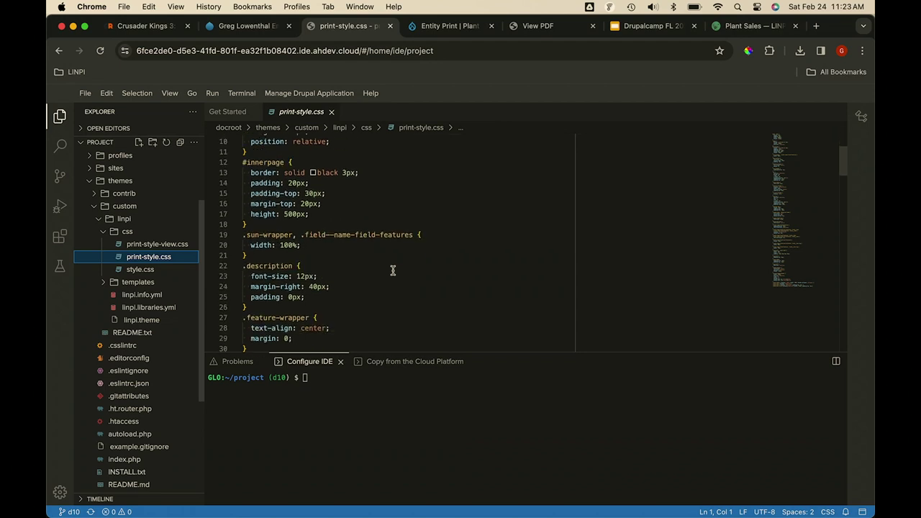
pyautogui.scroll(-20, 393, 271)
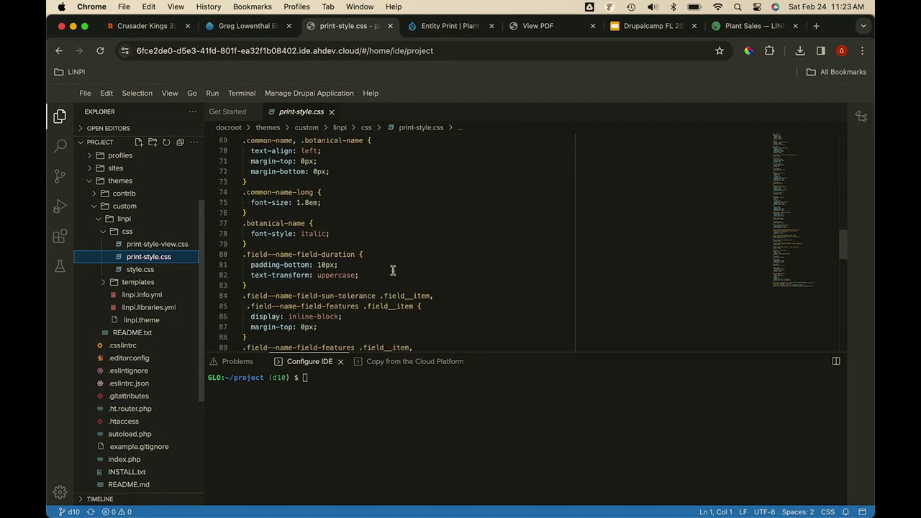
pyautogui.scroll(5, 393, 270)
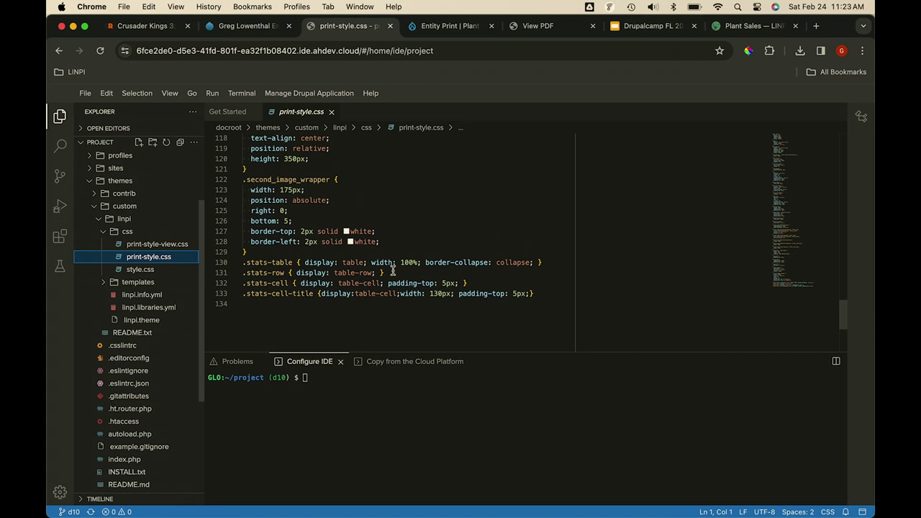
pyautogui.moveTo(382, 258)
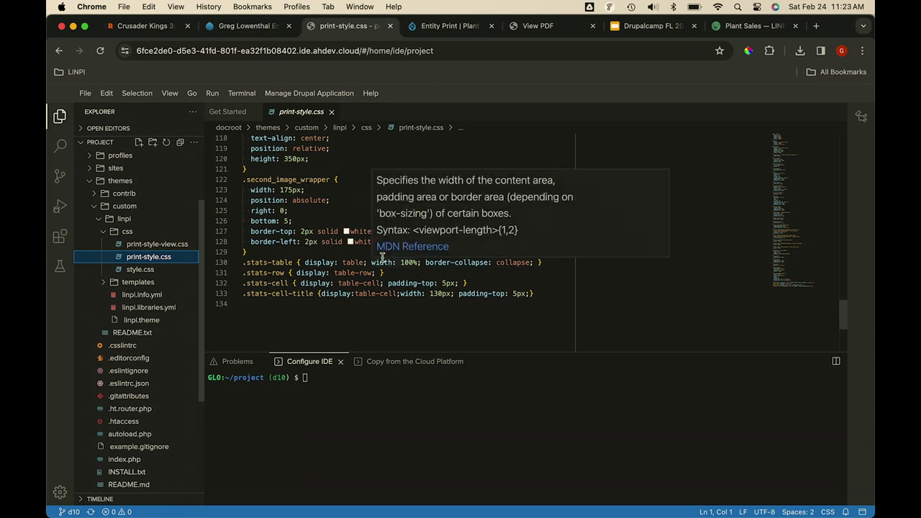
pyautogui.moveTo(334, 265)
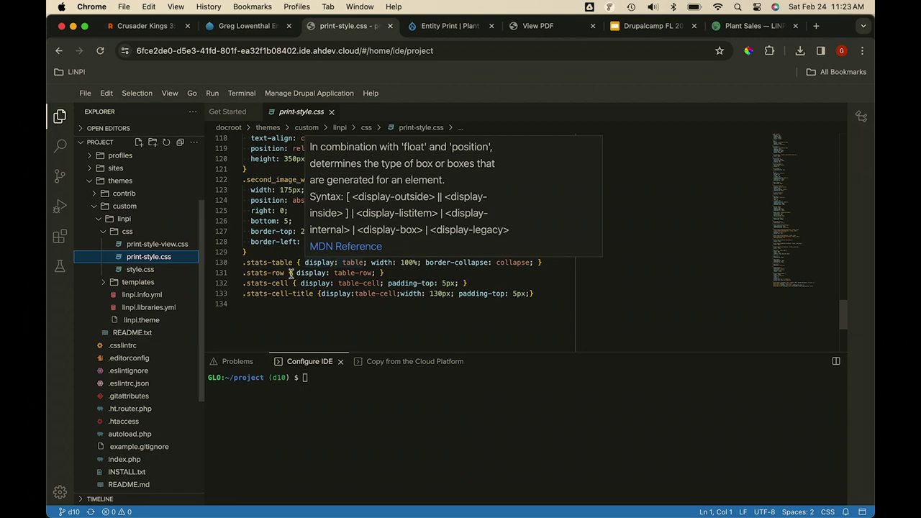
pyautogui.scroll(20, 274, 282)
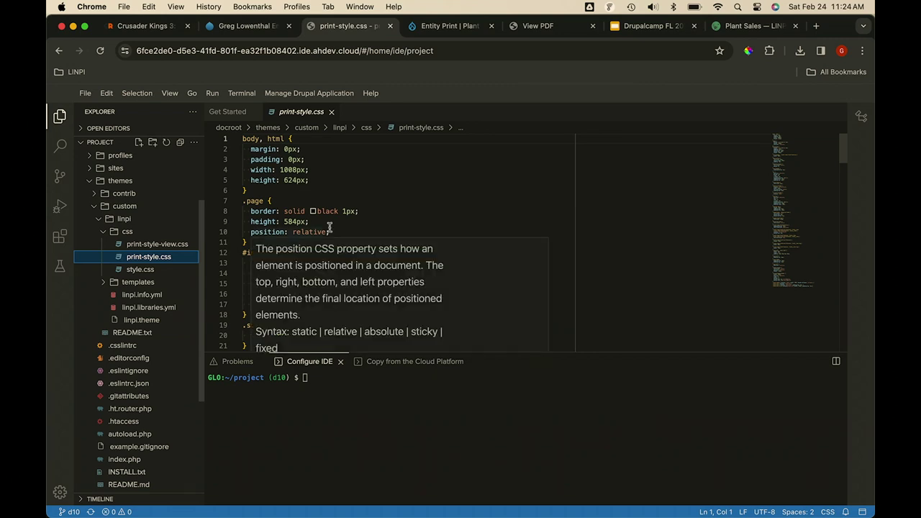
pyautogui.scroll(-5, 330, 192)
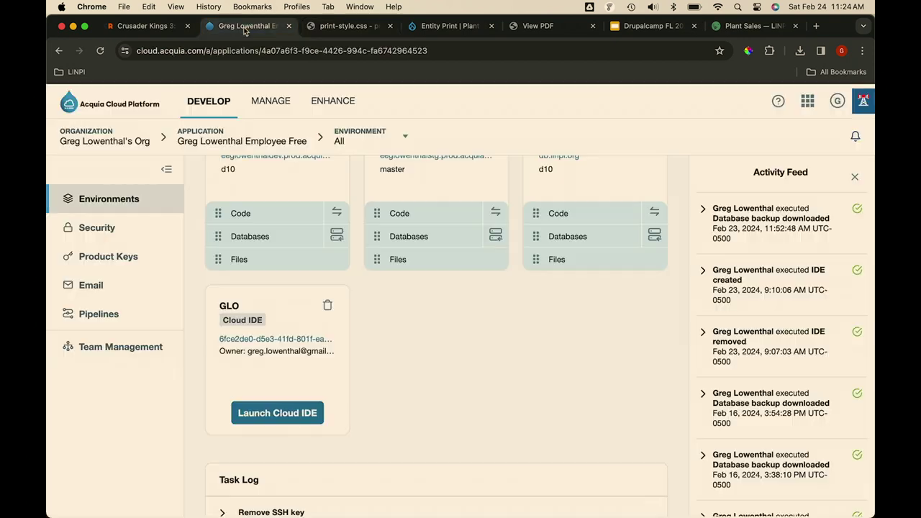
# Revisit the Acquia Cloud Platform environments page and resume the Drupalcamp FL 2024 slideshow at the "APIs into Squarespace" slide
pyautogui.click(245, 26)
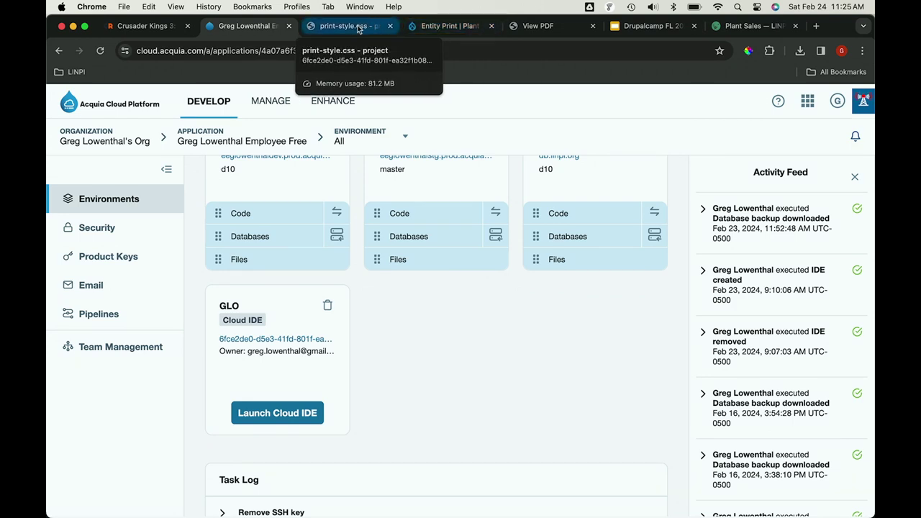
pyautogui.click(668, 34)
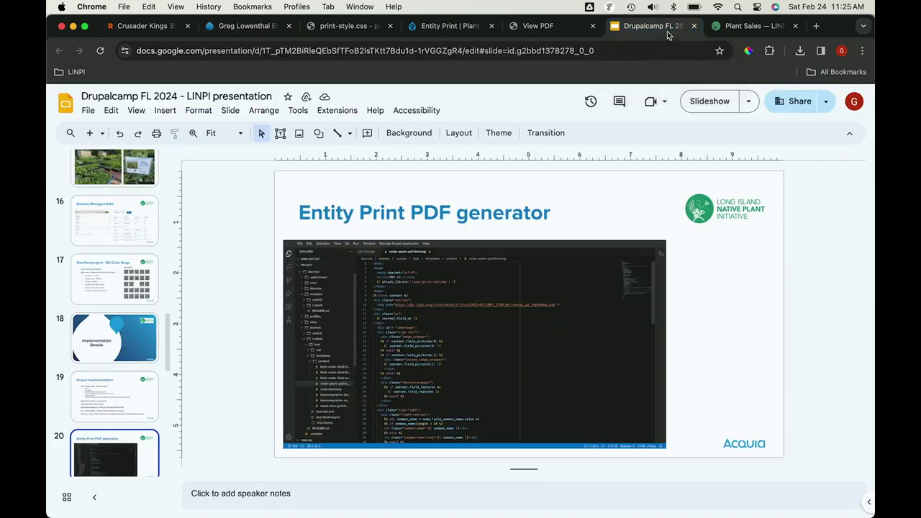
pyautogui.click(708, 106)
pyautogui.press('Right')
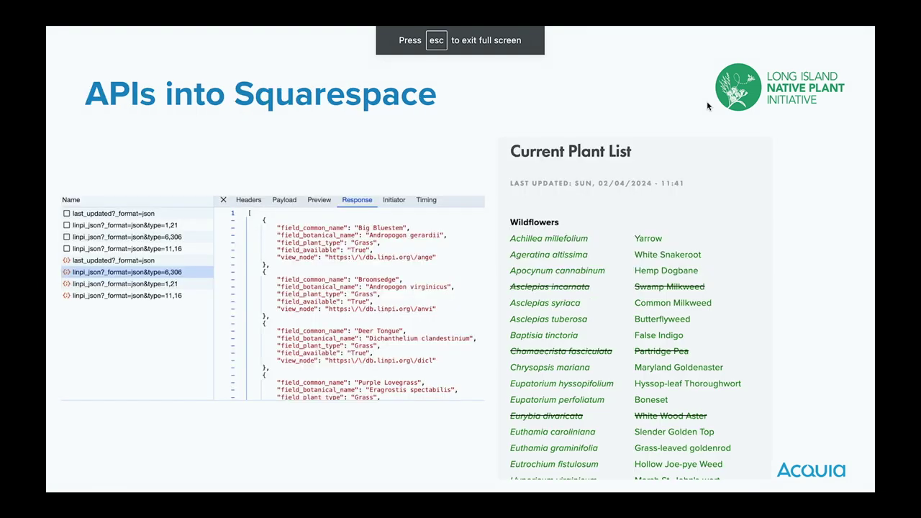
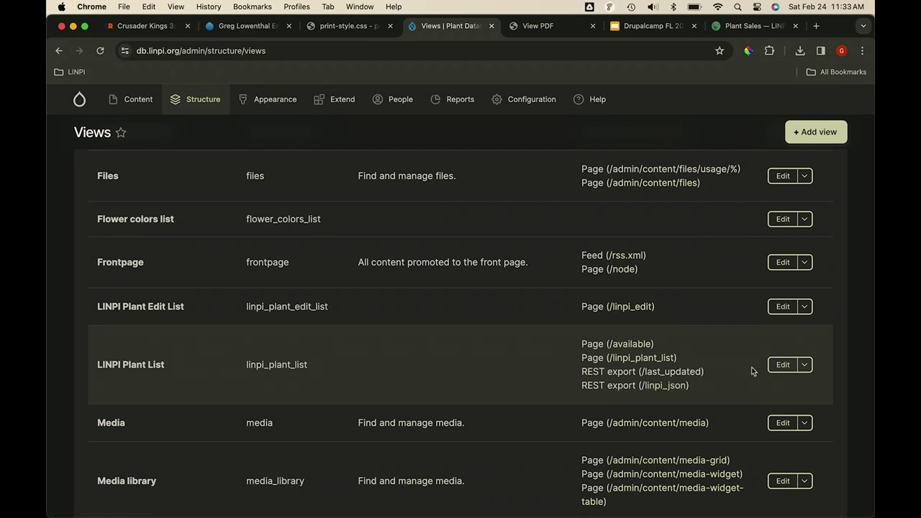
# Open the LINPI Plant List view for editing and examine its Last Updated REST display
pyautogui.click(782, 367)
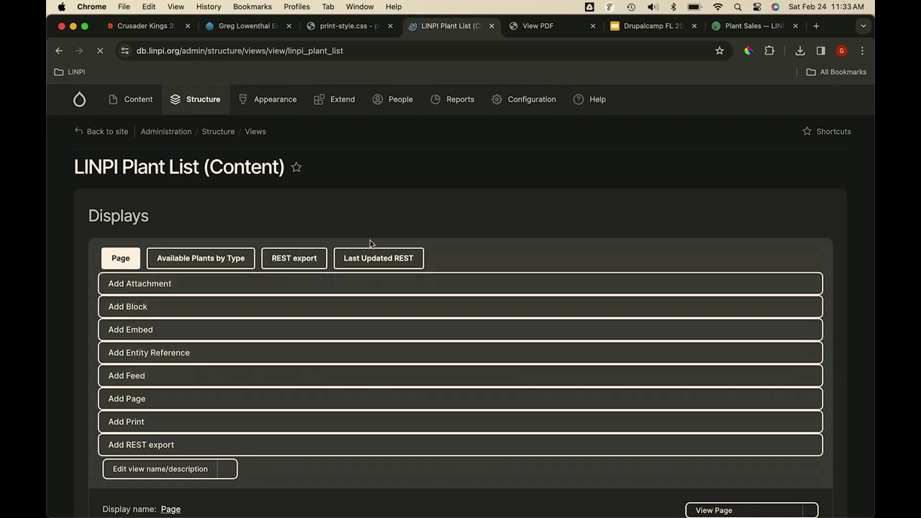
pyautogui.click(375, 259)
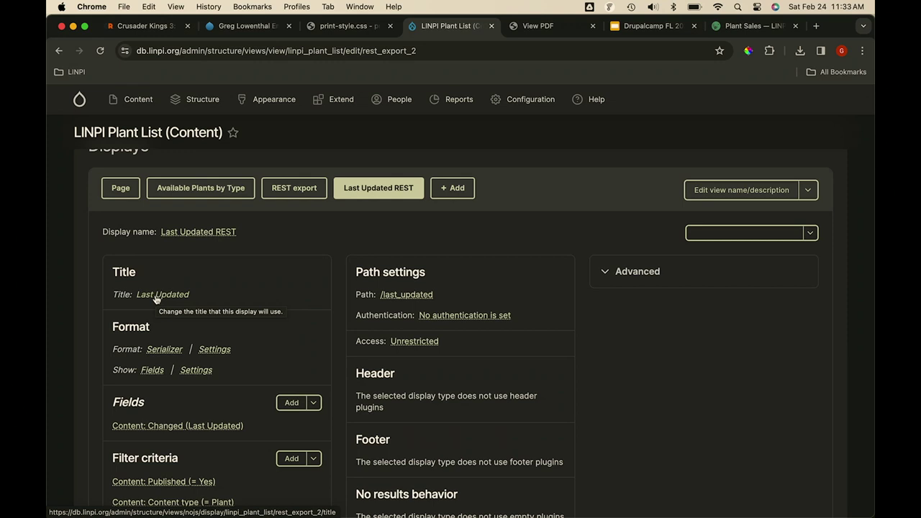
# Examine the view's REST export display, including its row style options, fields, filter criteria and sort criteria
pyautogui.click(284, 193)
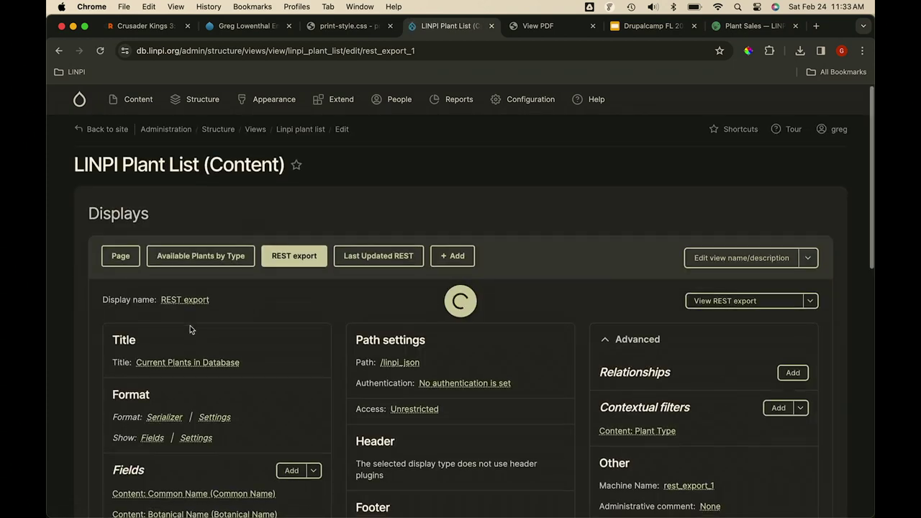
pyautogui.scroll(-1, 216, 331)
pyautogui.click(158, 402)
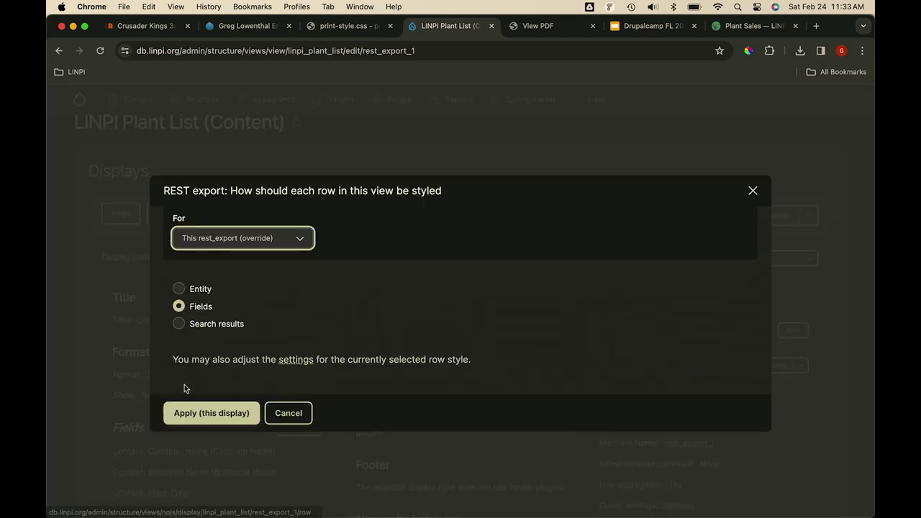
pyautogui.click(753, 191)
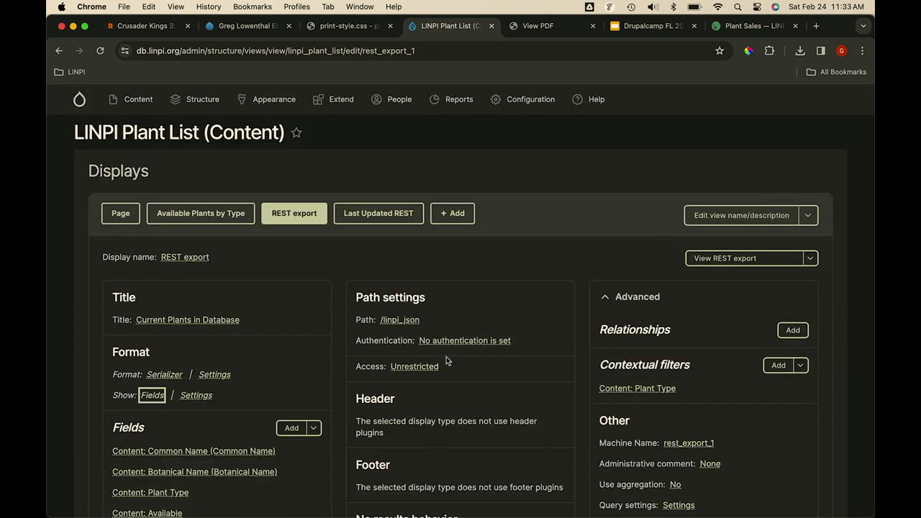
pyautogui.scroll(-3, 446, 356)
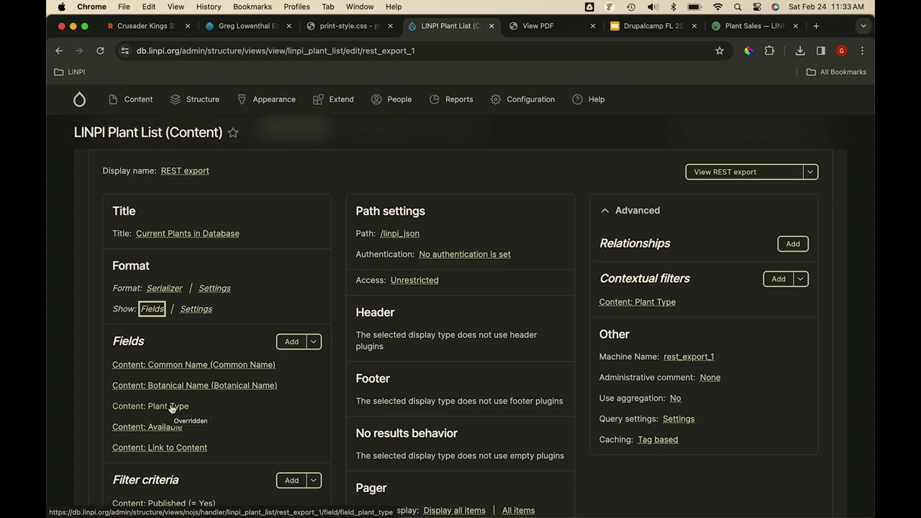
pyautogui.scroll(-1, 172, 408)
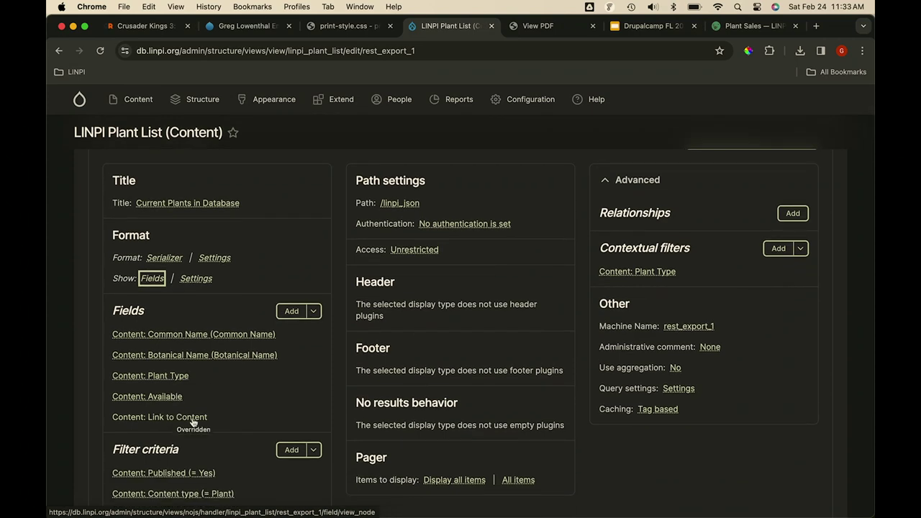
pyautogui.scroll(-1, 190, 421)
pyautogui.scroll(-1, 192, 418)
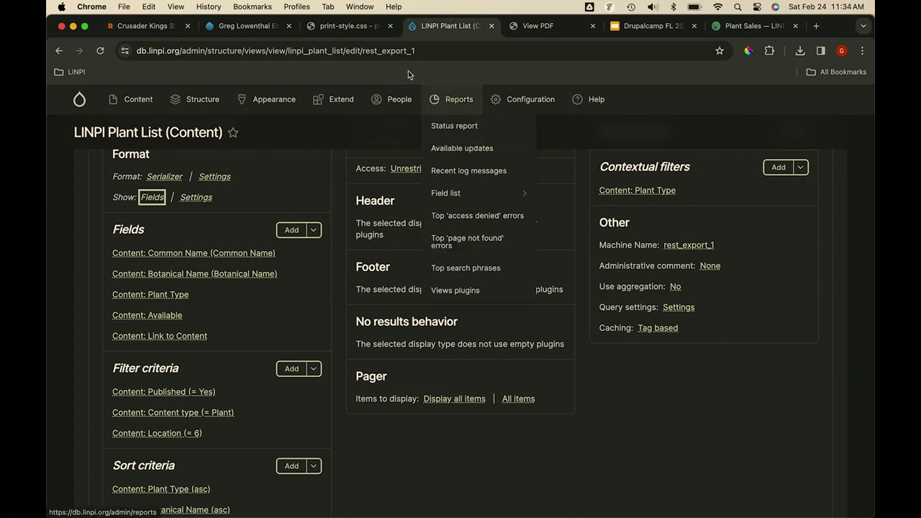
# Switch to the linpi.org Plant Sales page and look over its Current Plant List
pyautogui.click(661, 29)
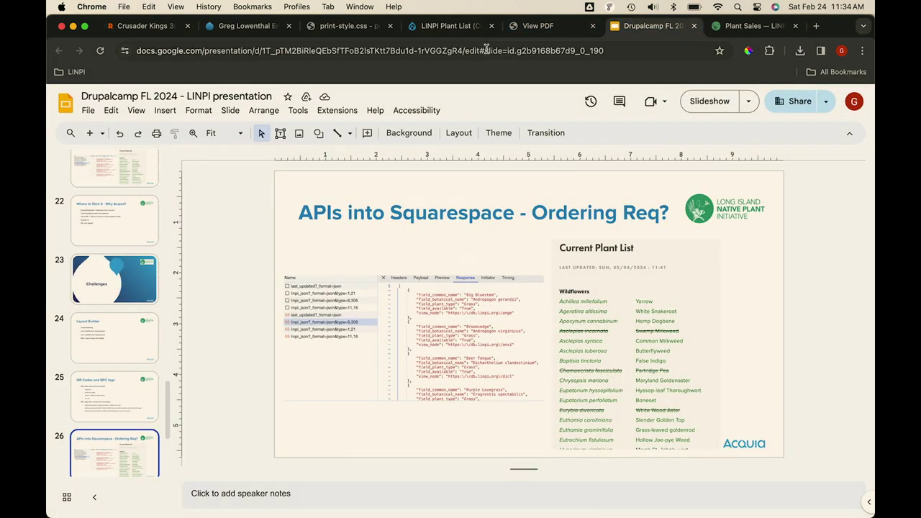
pyautogui.click(753, 27)
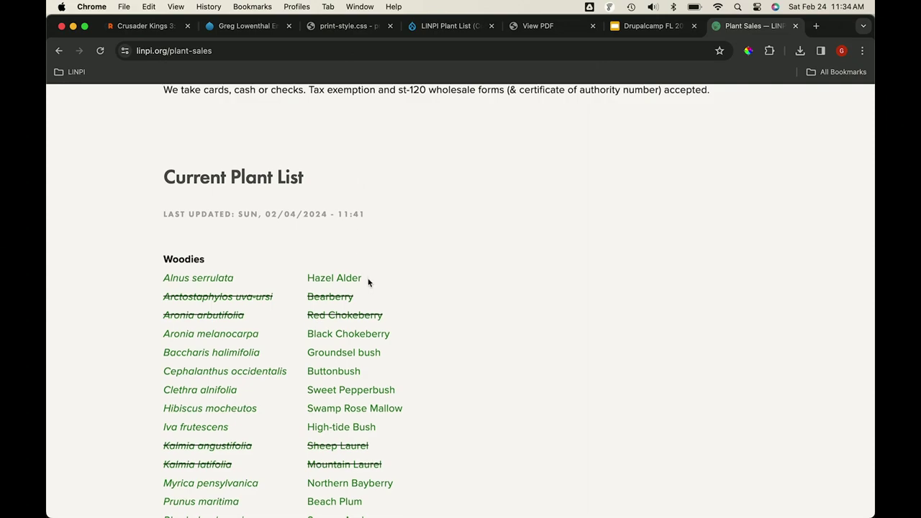
pyautogui.scroll(-2, 432, 282)
pyautogui.scroll(10, 483, 282)
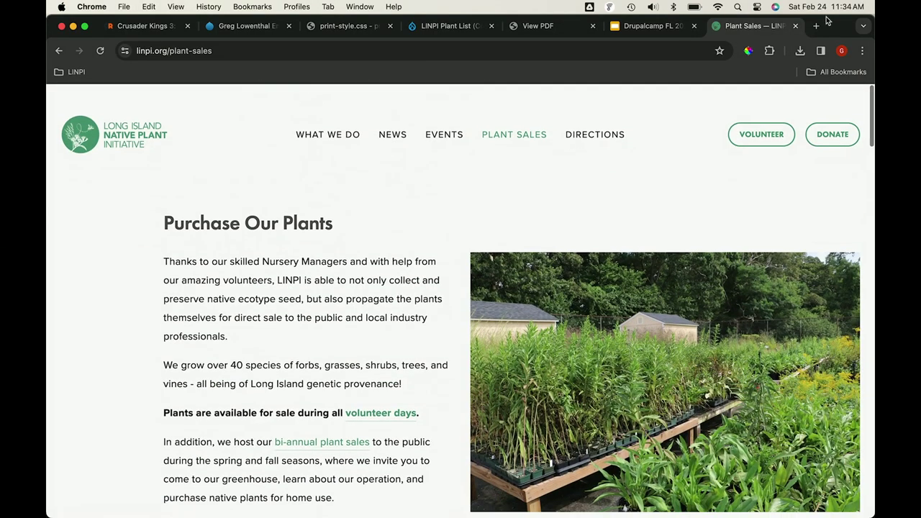
pyautogui.click(813, 26)
pyautogui.write('sqaure')
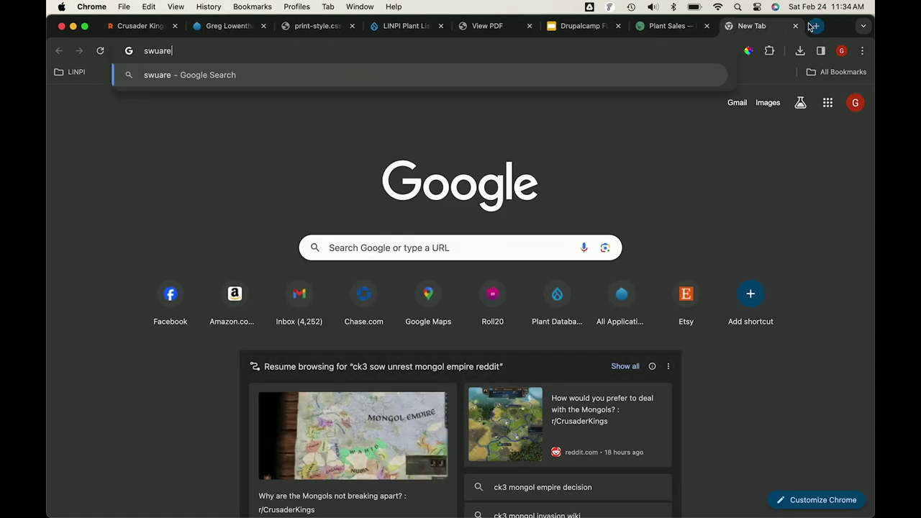
pyautogui.press('BackSpace')
pyautogui.press('BackSpace')
pyautogui.press('BackSpace')
pyautogui.press('BackSpace')
pyautogui.write('uarespace')
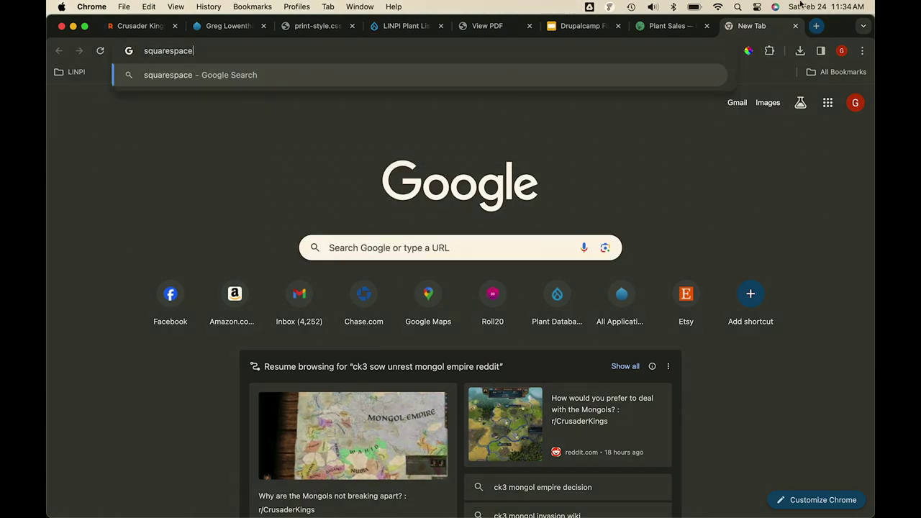
# Switch to the linpi.org Chrome profile, go to squarespace.com and open the account dashboard
pyautogui.click(296, 7)
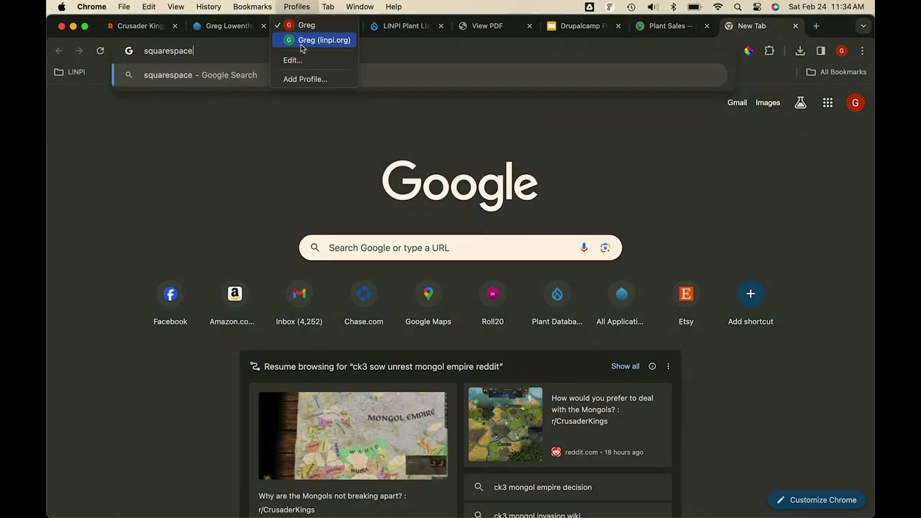
pyautogui.click(299, 40)
pyautogui.write('squares')
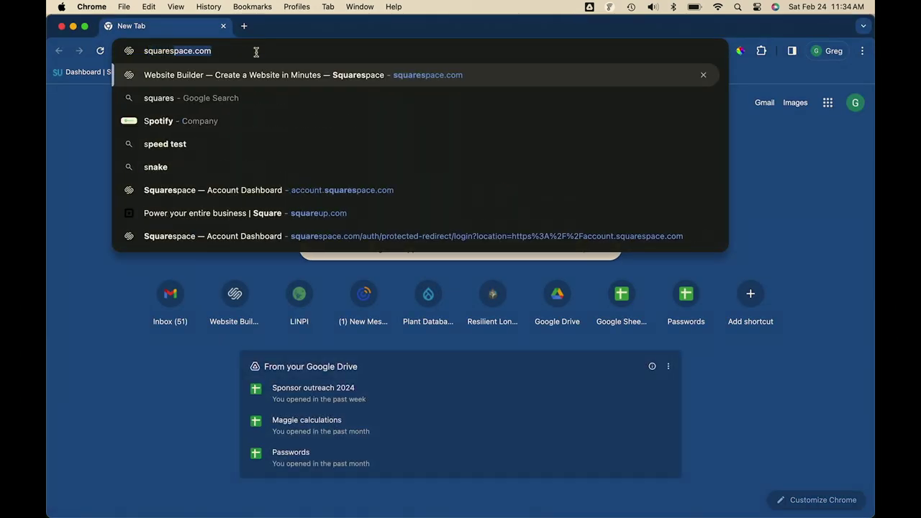
pyautogui.press('Return')
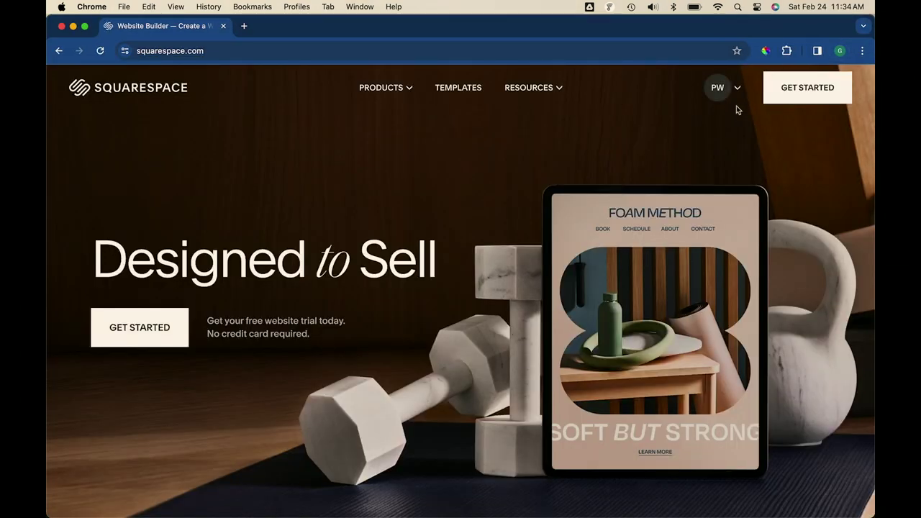
pyautogui.click(731, 89)
pyautogui.click(697, 174)
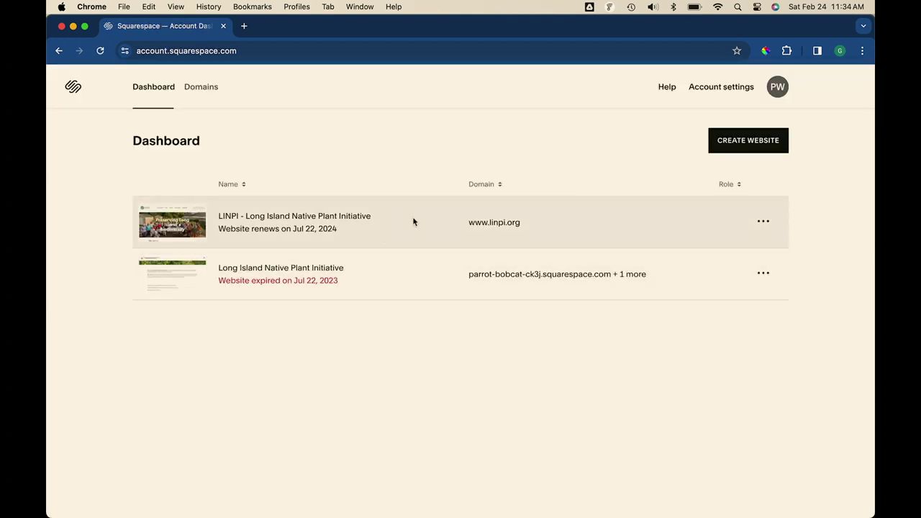
pyautogui.click(763, 221)
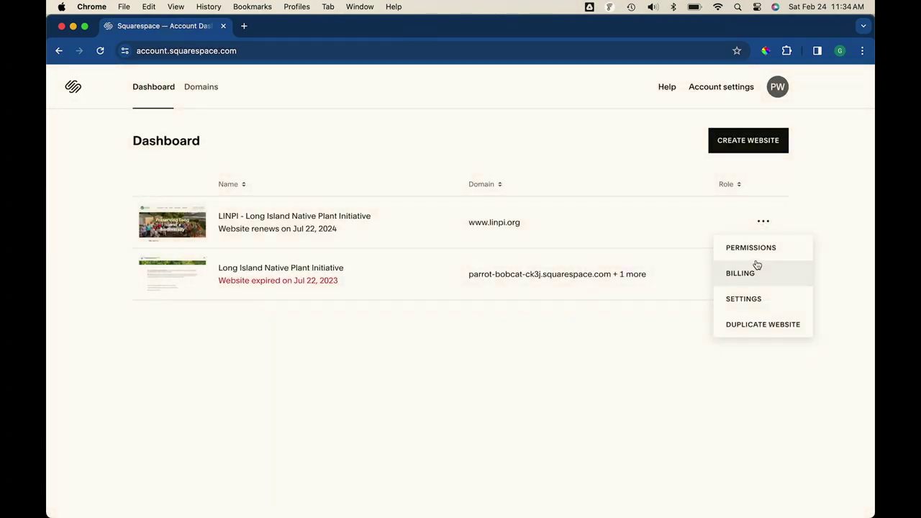
pyautogui.click(758, 301)
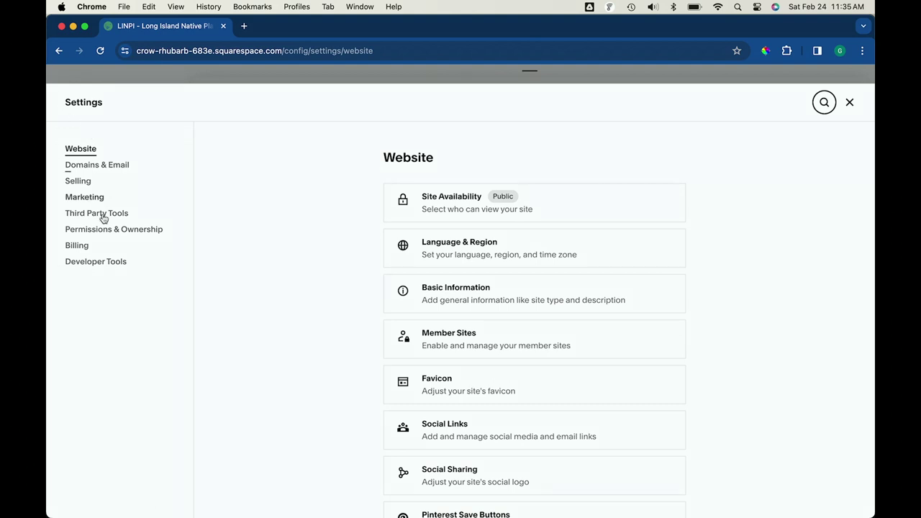
pyautogui.click(849, 102)
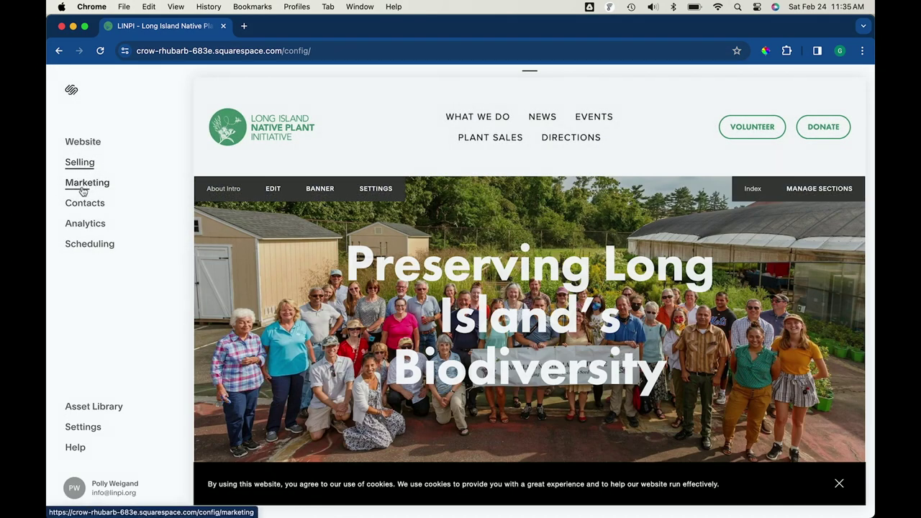
# Go to the Plant Sales page in the site preview and open its Current Plant List section for editing
pyautogui.click(489, 138)
pyautogui.scroll(-5, 399, 264)
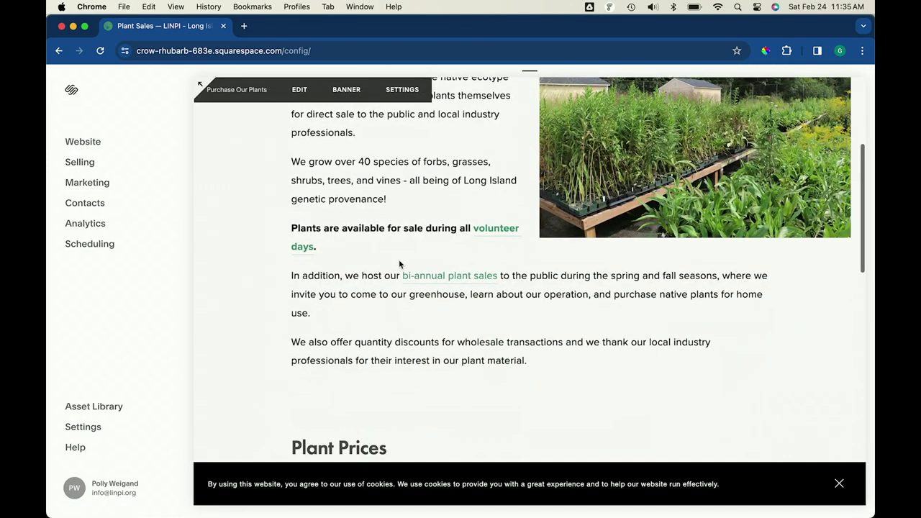
pyautogui.scroll(2, 400, 264)
pyautogui.scroll(-6, 398, 259)
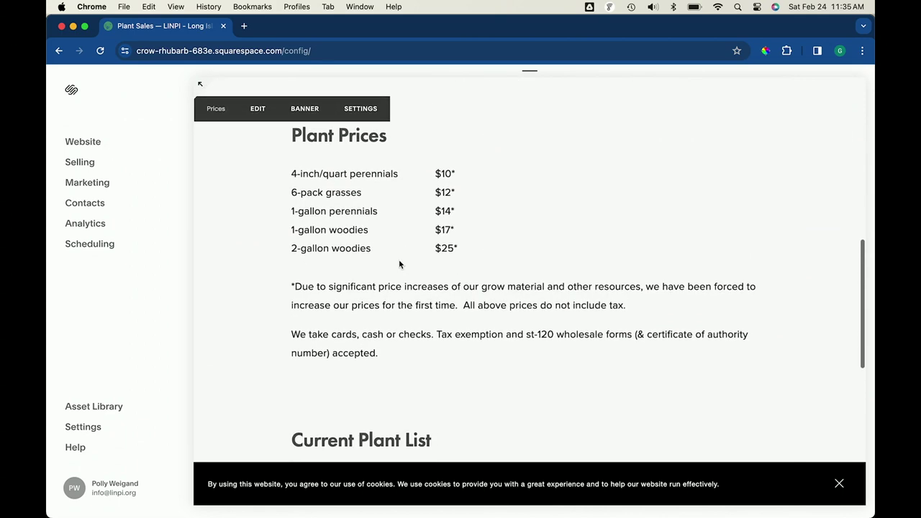
pyautogui.scroll(-4, 399, 263)
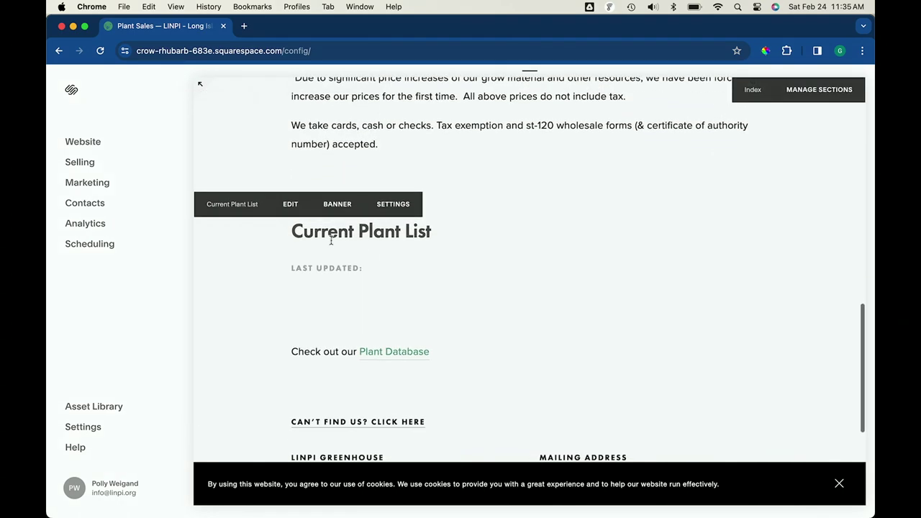
pyautogui.scroll(-3, 354, 314)
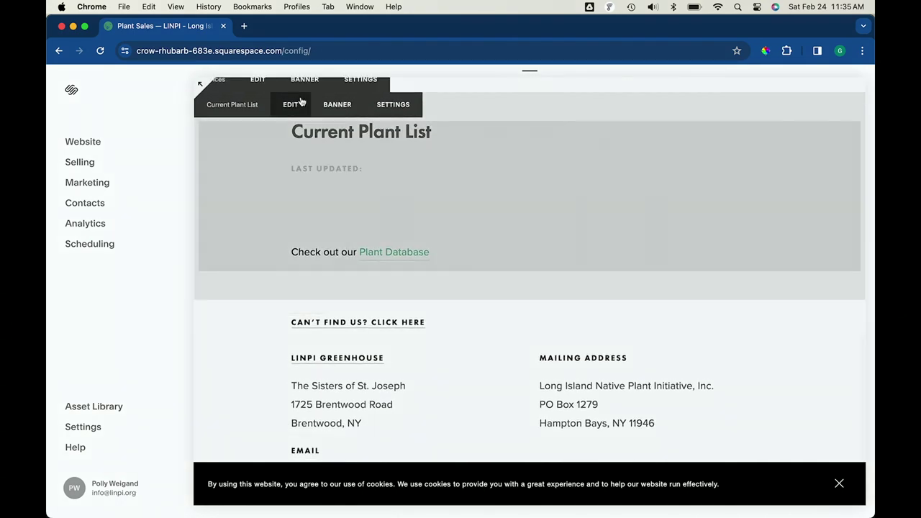
pyautogui.click(292, 101)
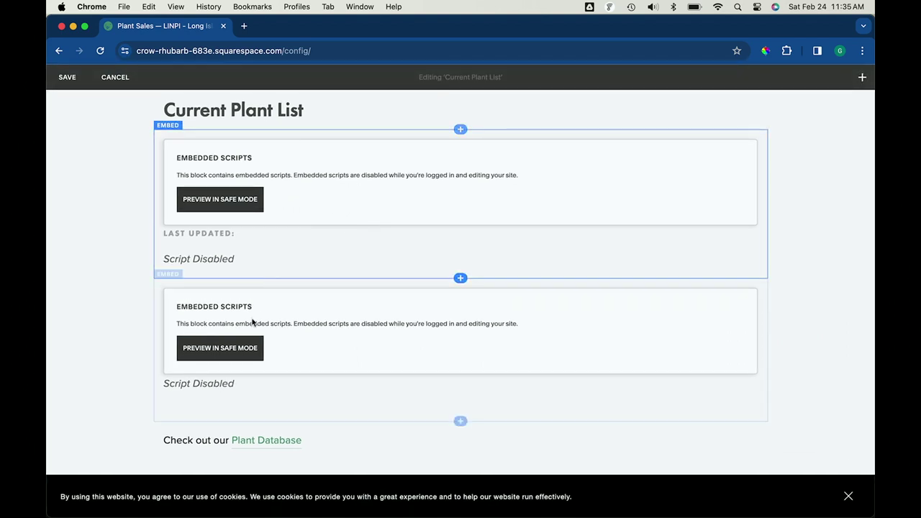
# Open the embed data code of the second embedded-scripts block, below the Last Updated block
pyautogui.click(255, 328)
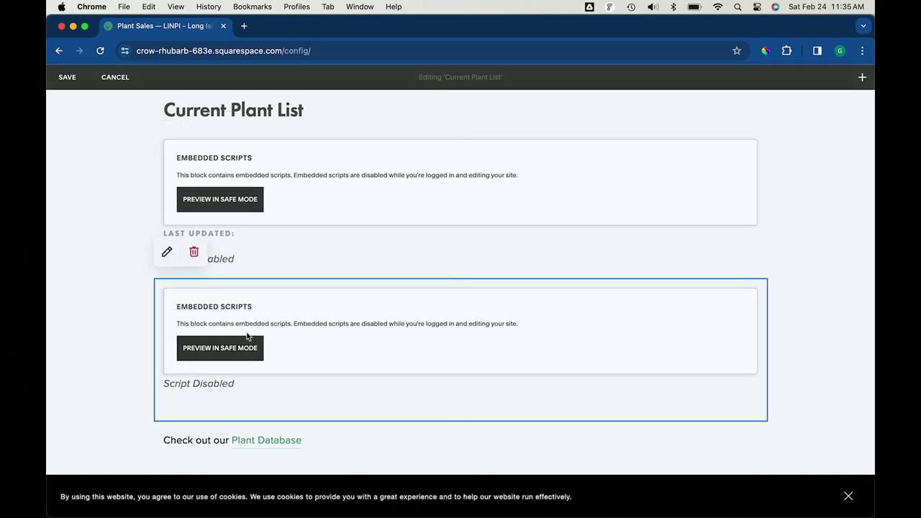
pyautogui.click(169, 251)
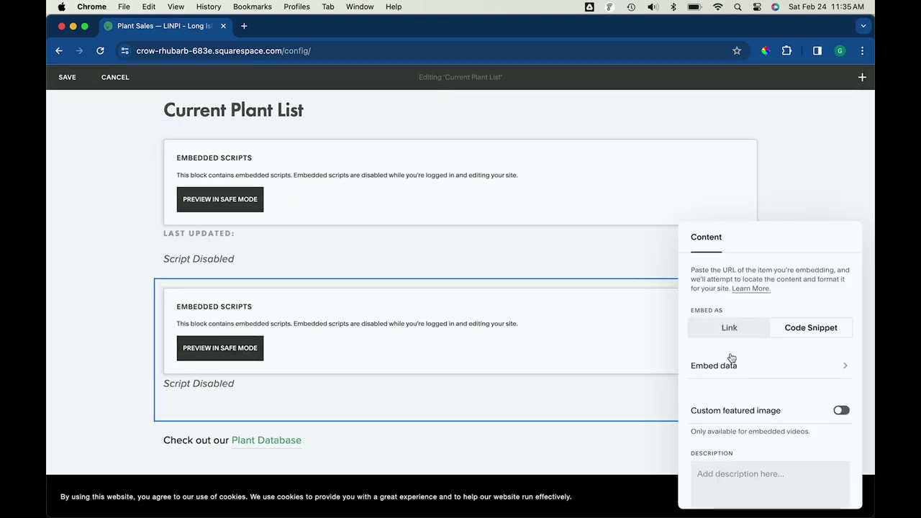
pyautogui.click(789, 347)
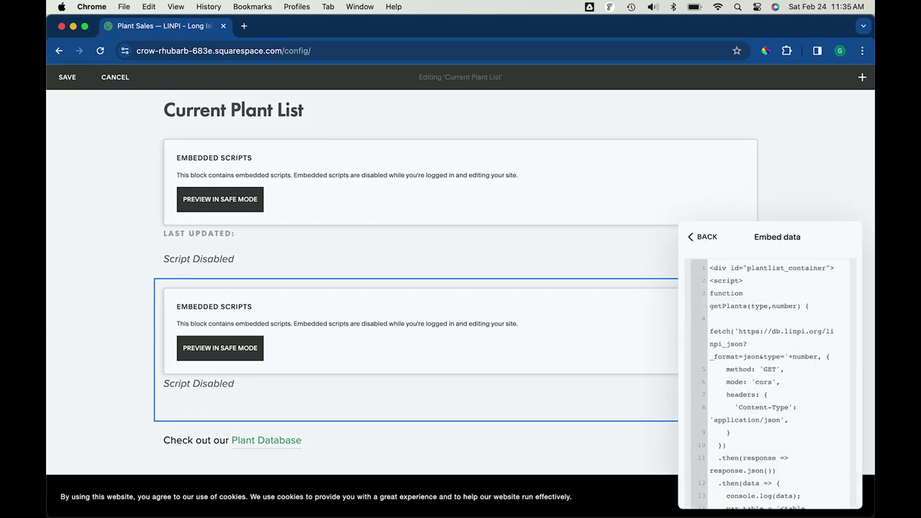
# Examine the embed script from its fetch request to db.linpi.org through the code that builds and inserts the plant table
pyautogui.scroll(-1, 751, 400)
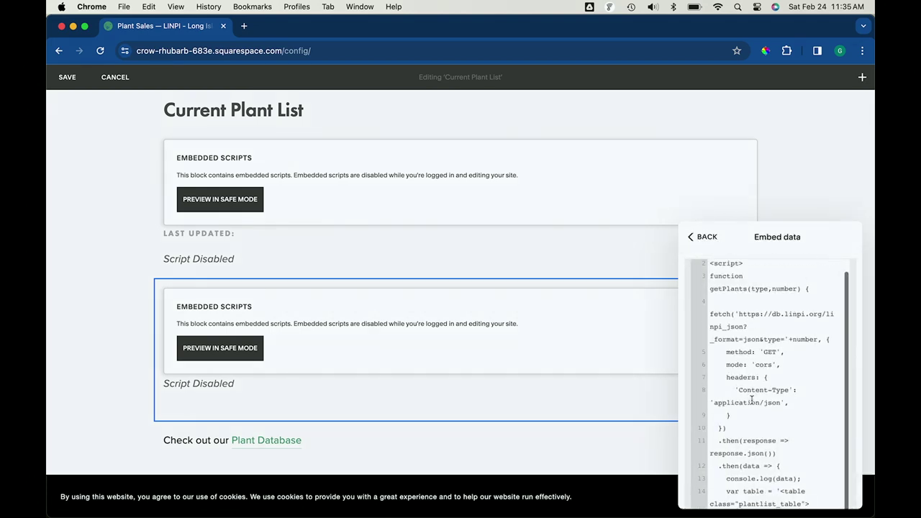
pyautogui.scroll(1, 752, 400)
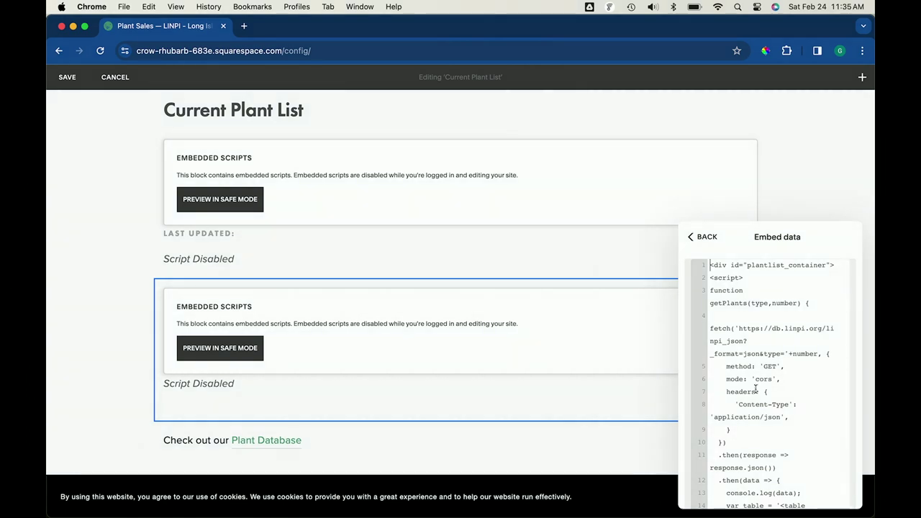
pyautogui.scroll(-1, 749, 365)
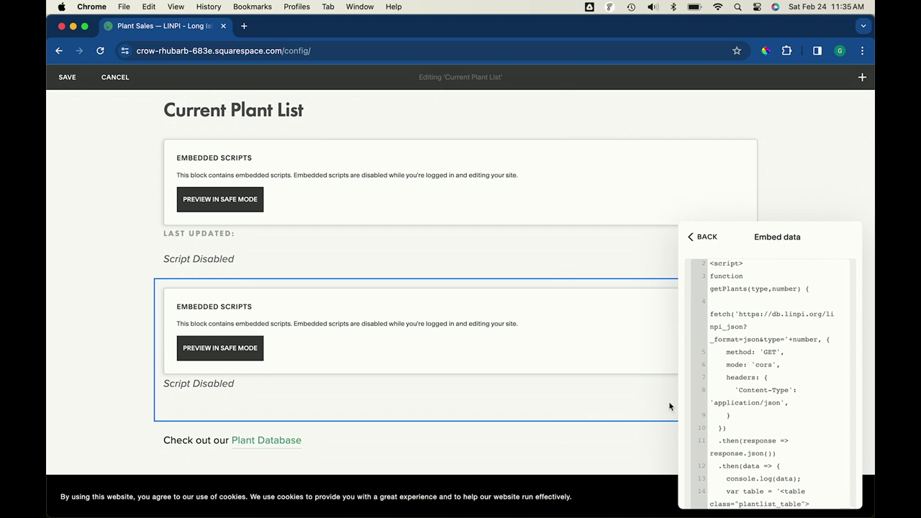
pyautogui.scroll(-1, 547, 387)
pyautogui.scroll(-5, 774, 416)
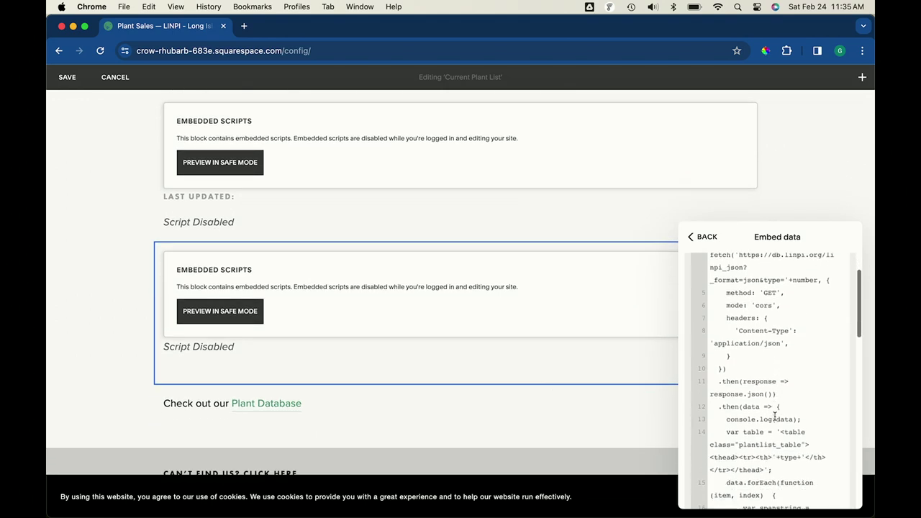
pyautogui.scroll(-5, 774, 416)
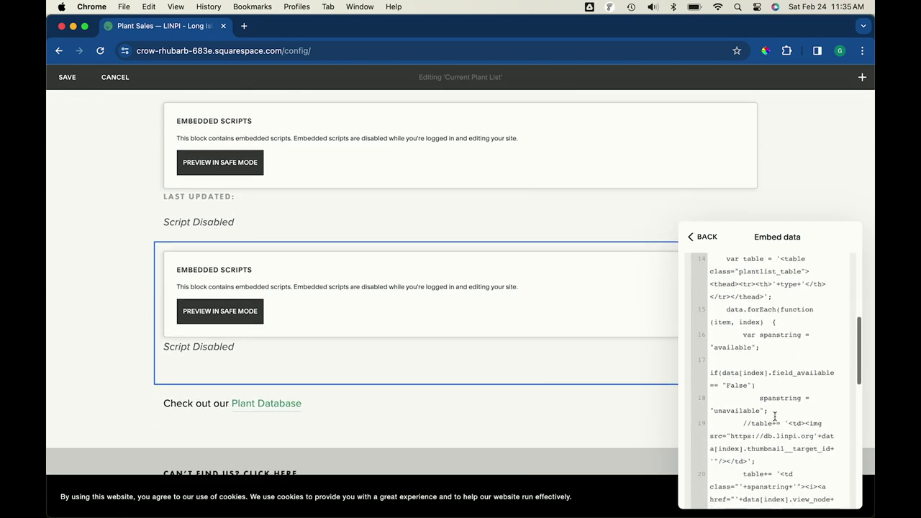
pyautogui.scroll(-6, 774, 416)
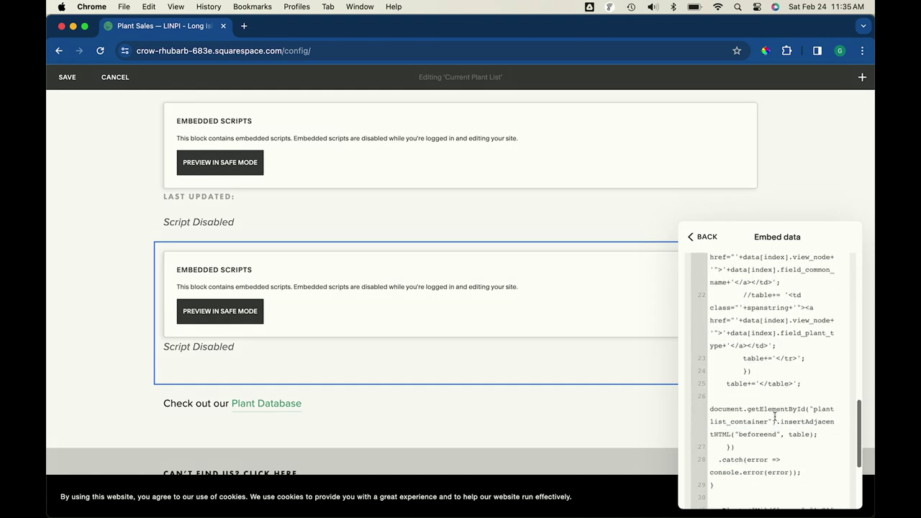
pyautogui.scroll(-3, 775, 416)
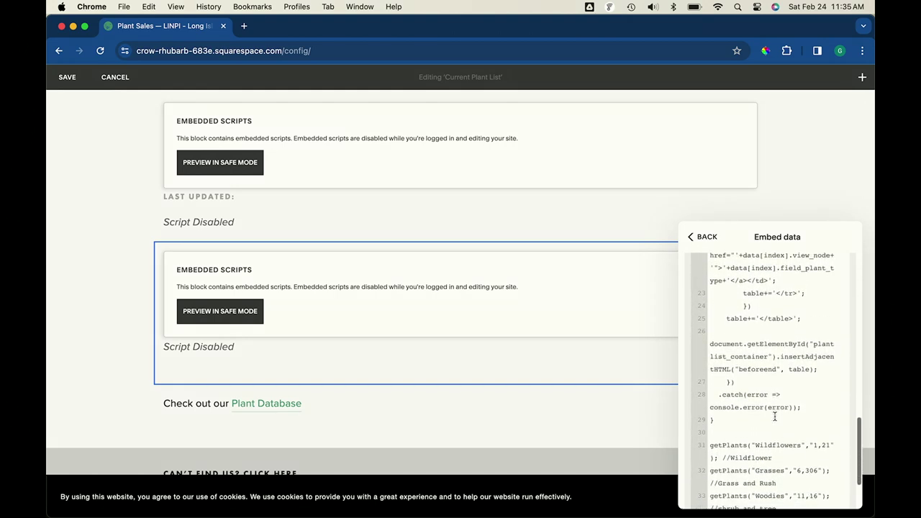
# Inspect the getPlants calls at the script's end, highlighting the Wildflowers and Woodies arguments and the function name
pyautogui.doubleClick(758, 382)
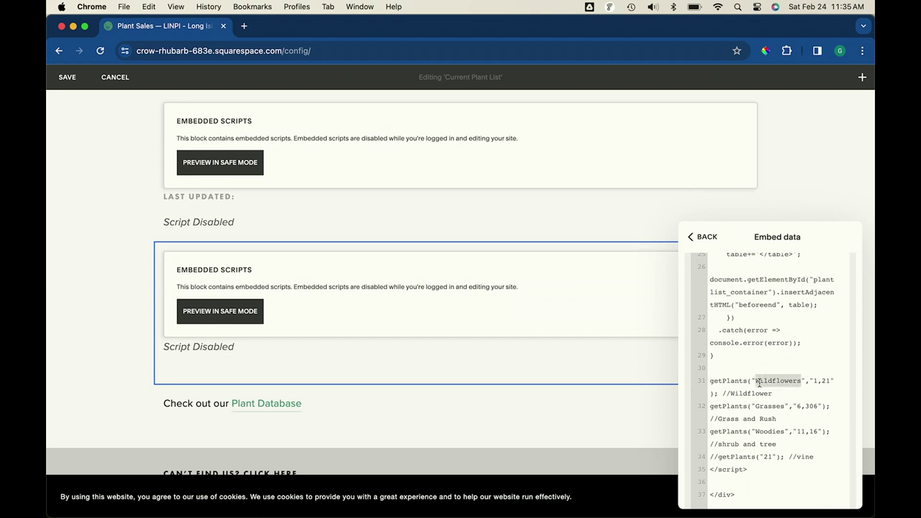
pyautogui.scroll(-1, 758, 383)
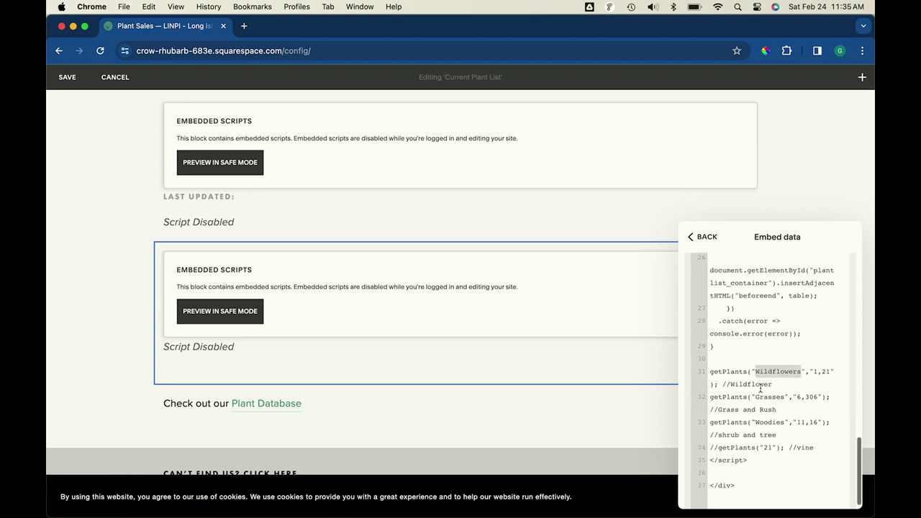
pyautogui.doubleClick(768, 423)
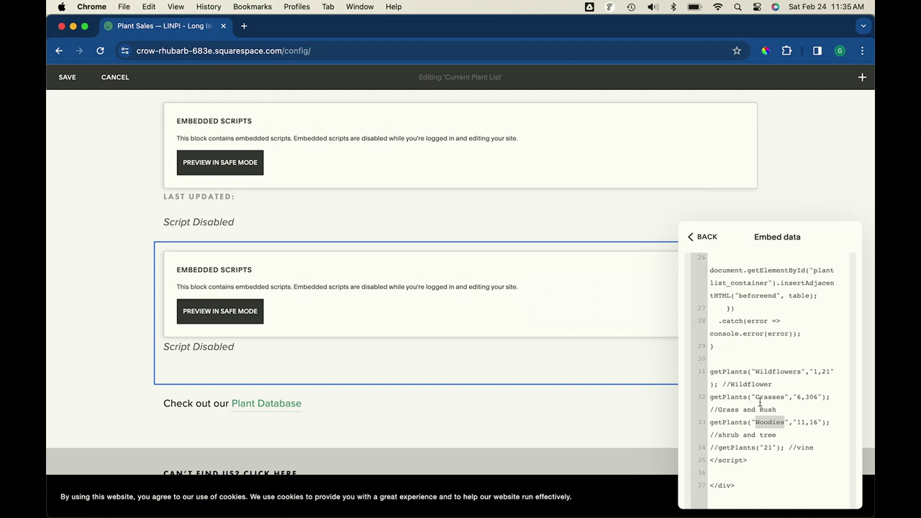
pyautogui.doubleClick(743, 369)
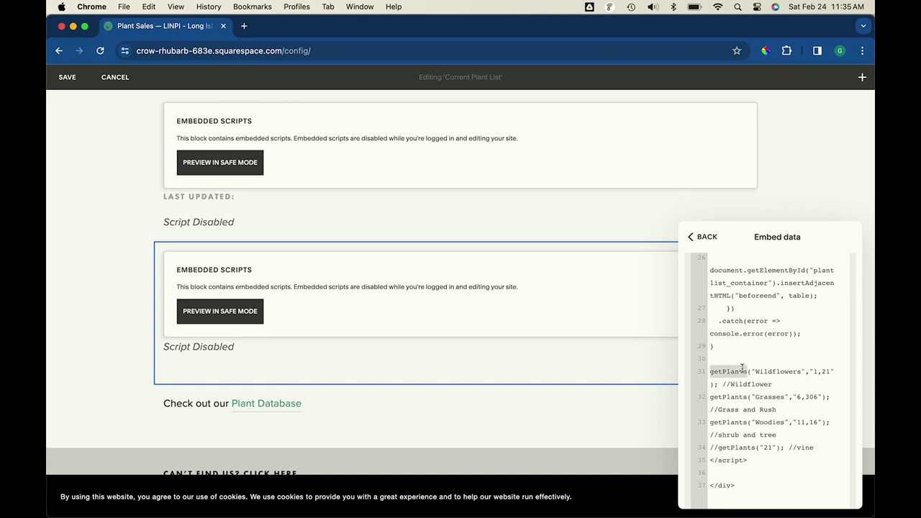
pyautogui.click(742, 369)
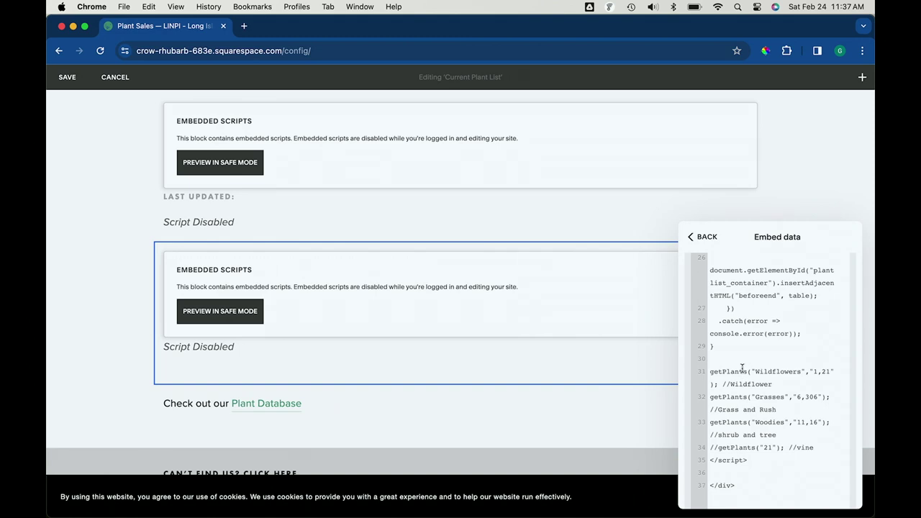
# Switch to the Drupalcamp FL 2024 Google Slides presentation and start the slideshow from the "Entity Print - Love/Hate Relationship" slide
pyautogui.press('super+grave')
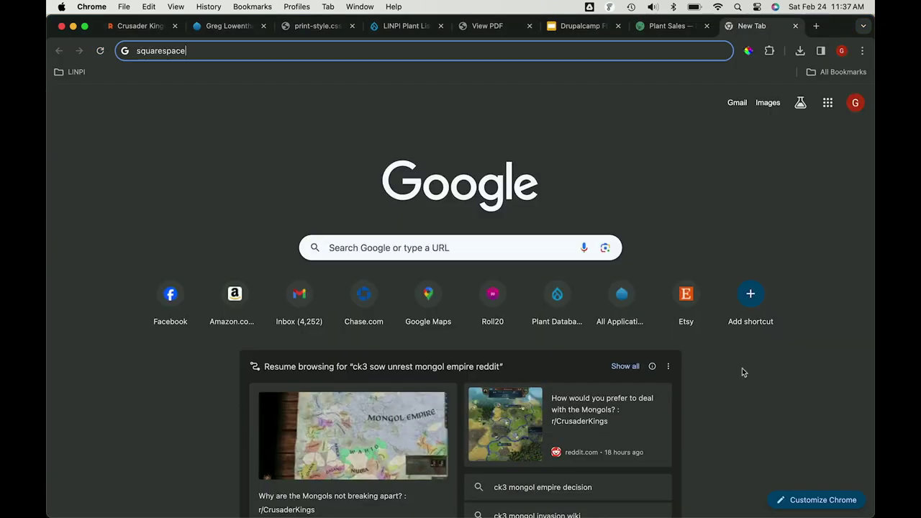
pyautogui.click(580, 27)
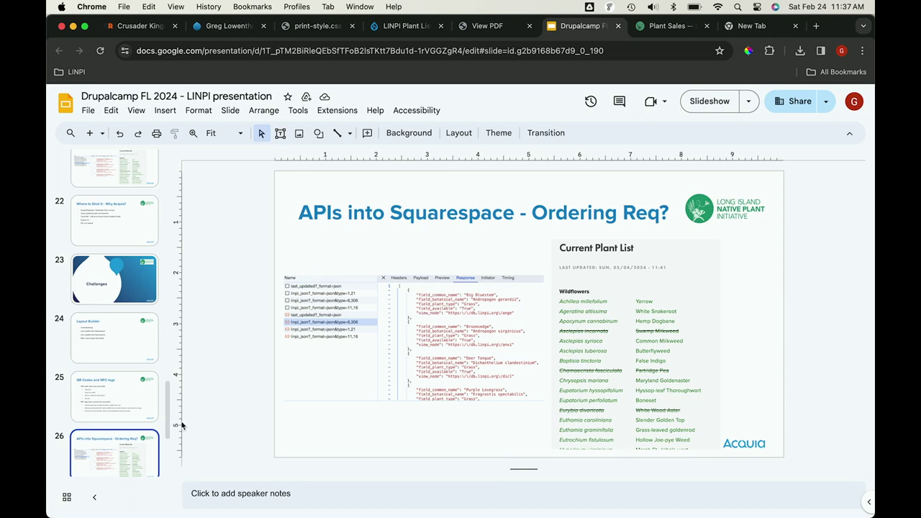
pyautogui.scroll(-2, 139, 446)
pyautogui.click(112, 450)
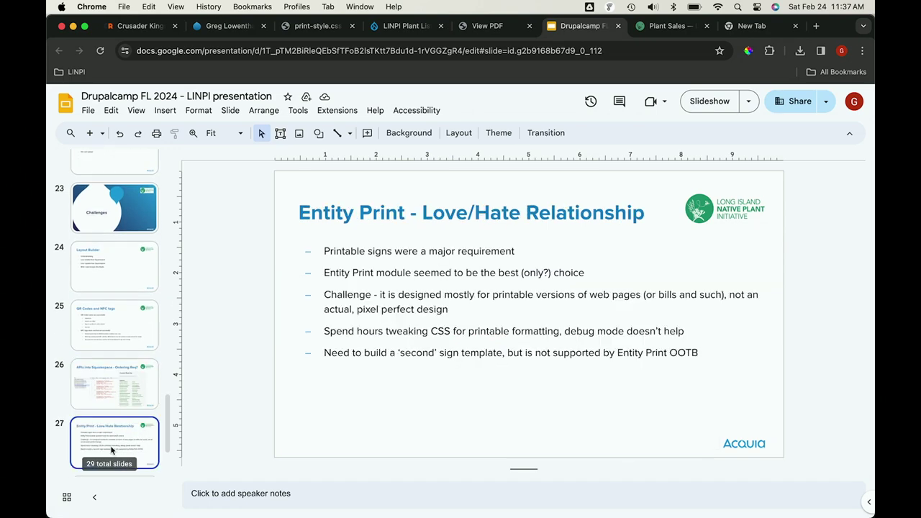
pyautogui.click(710, 101)
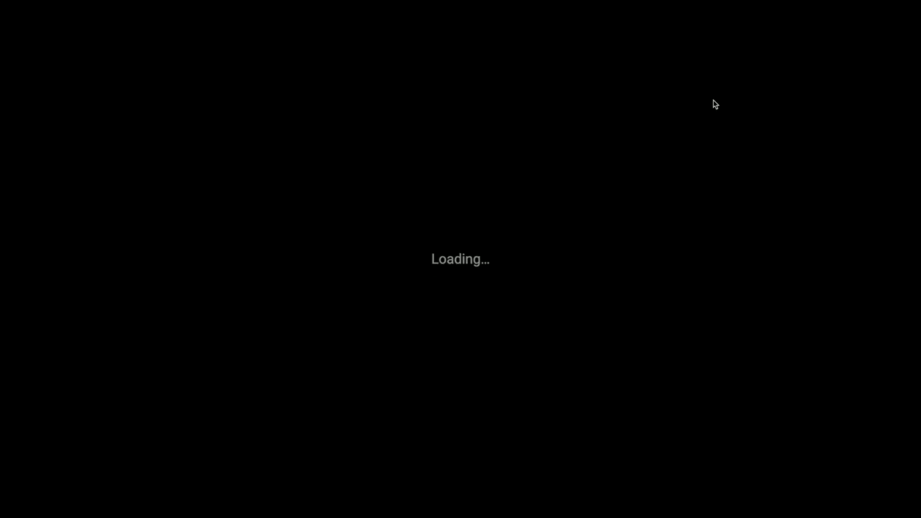